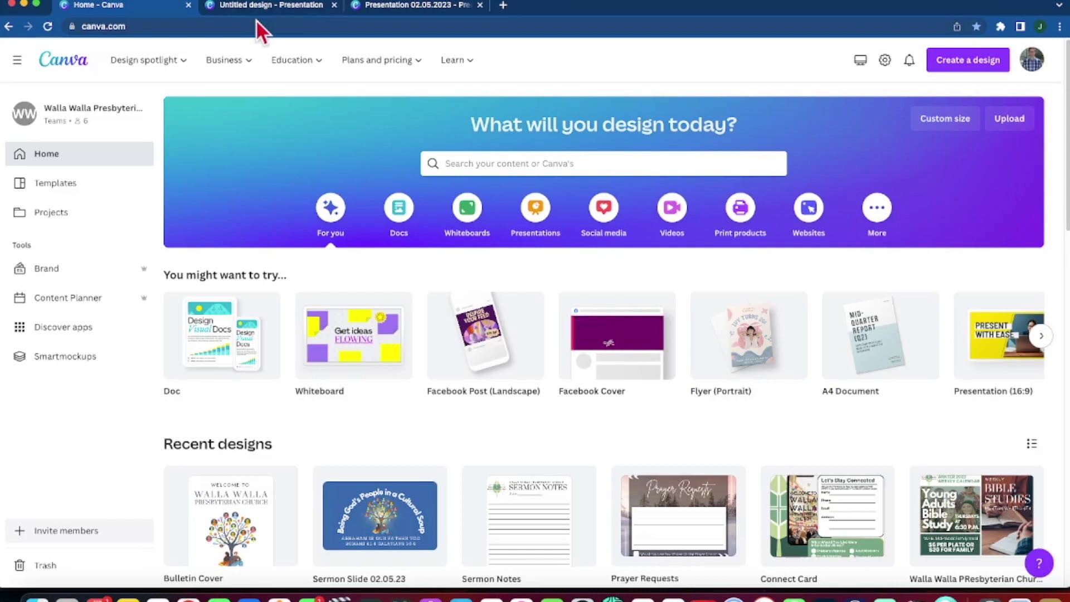
- Create a 16:9 presentation and paste in the Welcome, Pastor's Bible Study and Annual Meeting 2023 slides
left_click(951, 63)
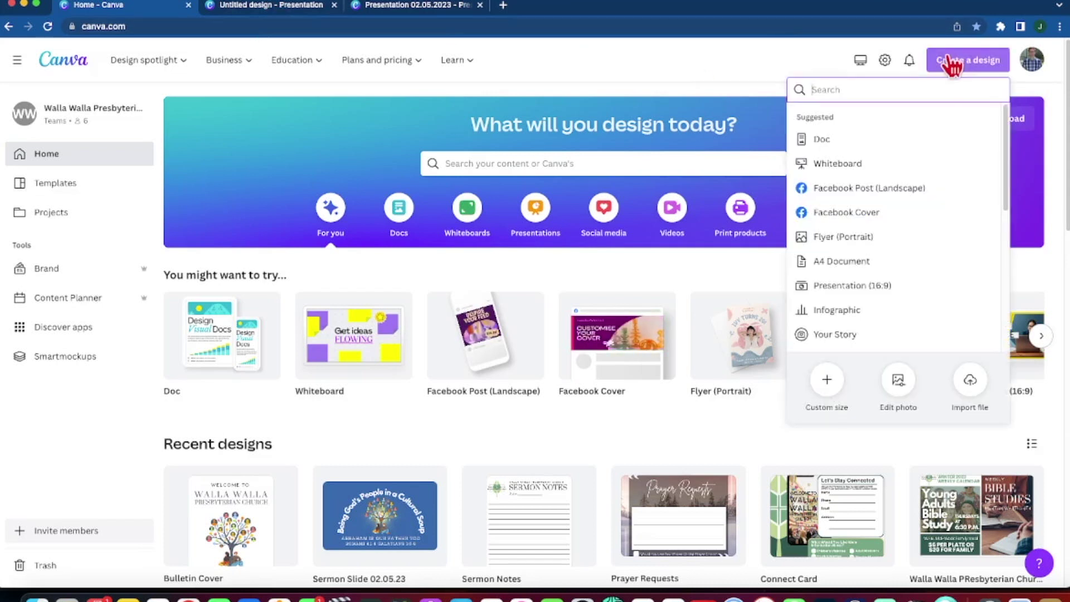
left_click(881, 287)
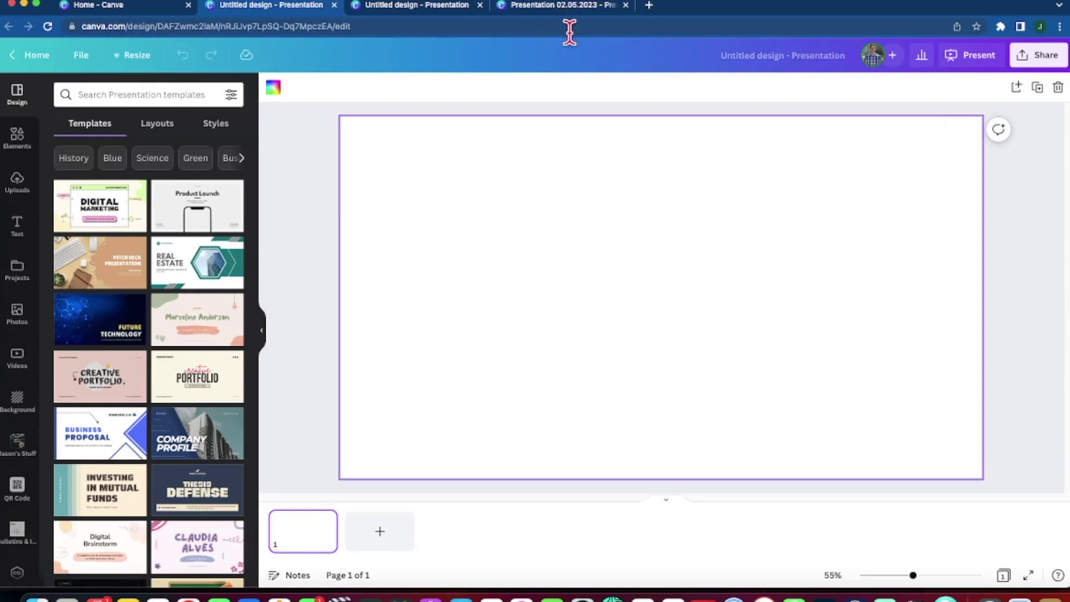
key("super+v")
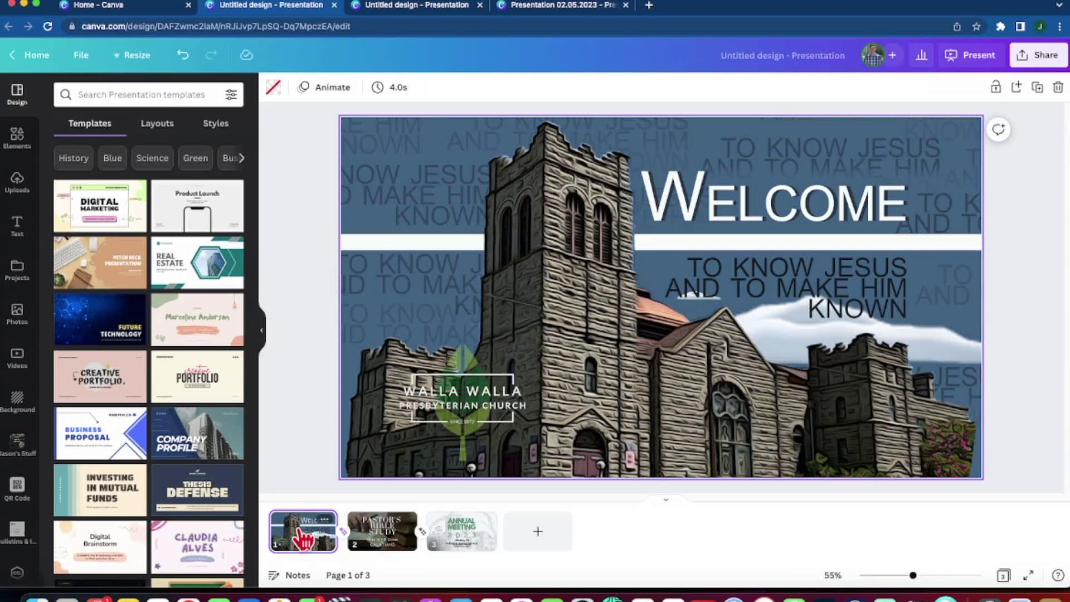
- View the Pastor's Bible Study slide, then the Annual Meeting 2023 slide
left_click(396, 545)
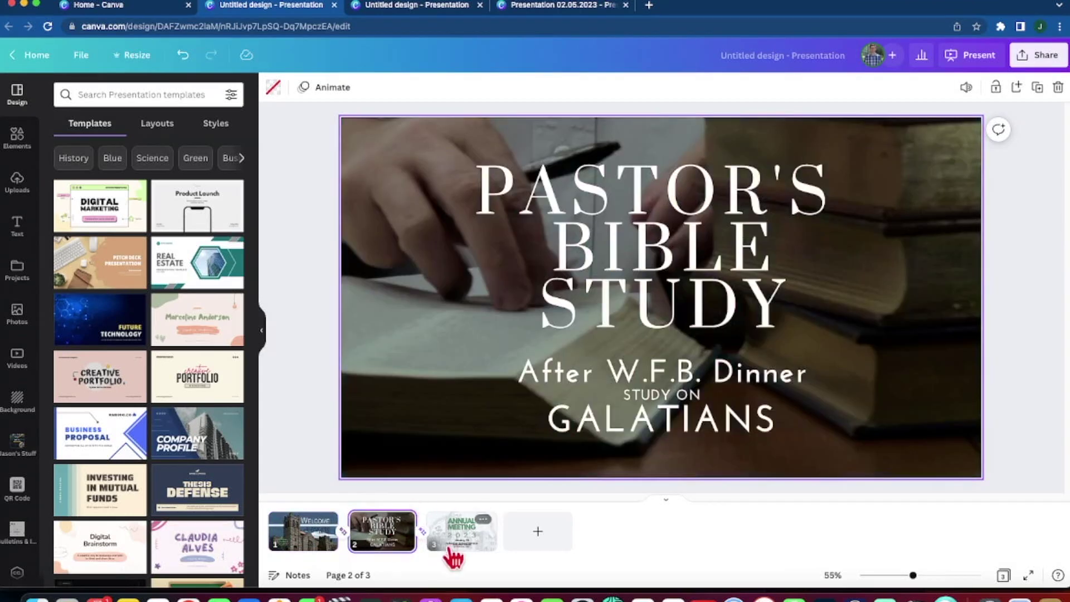
left_click(444, 528)
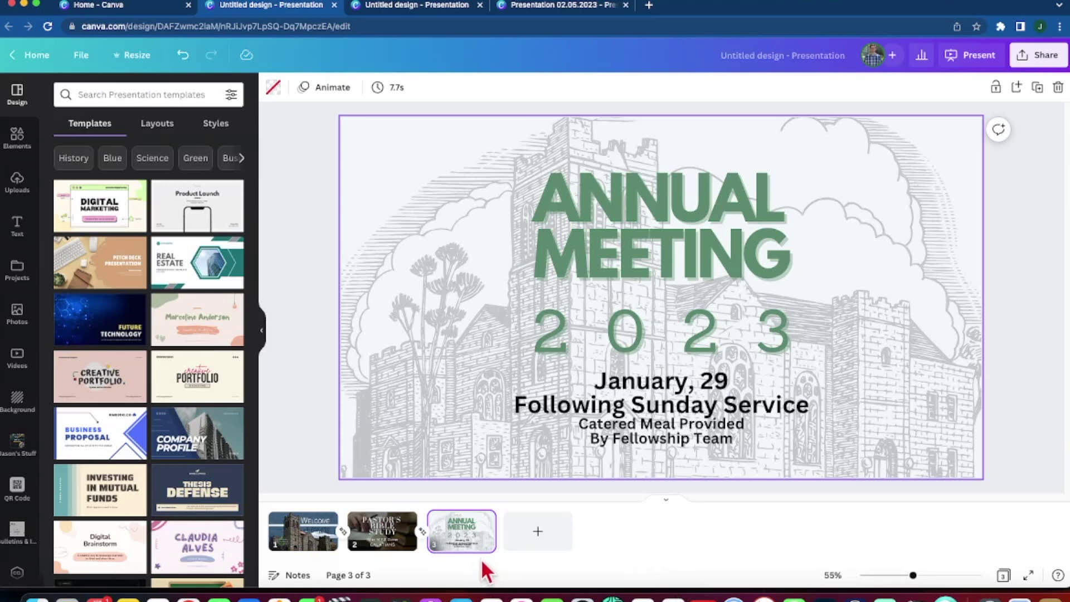
- Add a 0.5-second Match & Move transition after slide 1 (Welcome) and after slide 2 (Pastor's Bible Study)
left_click(390, 544)
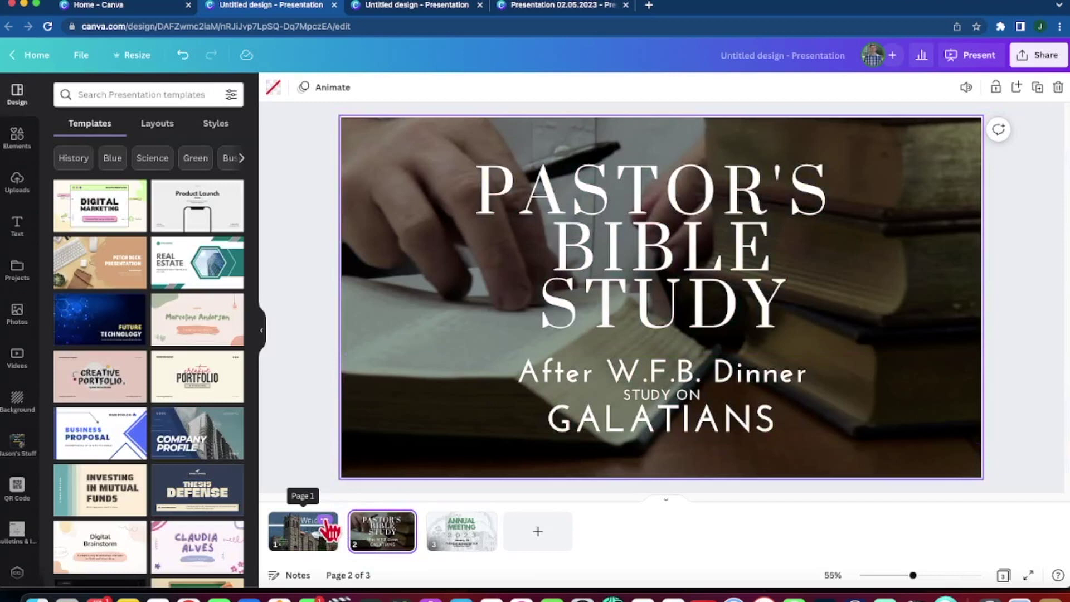
left_click(326, 522)
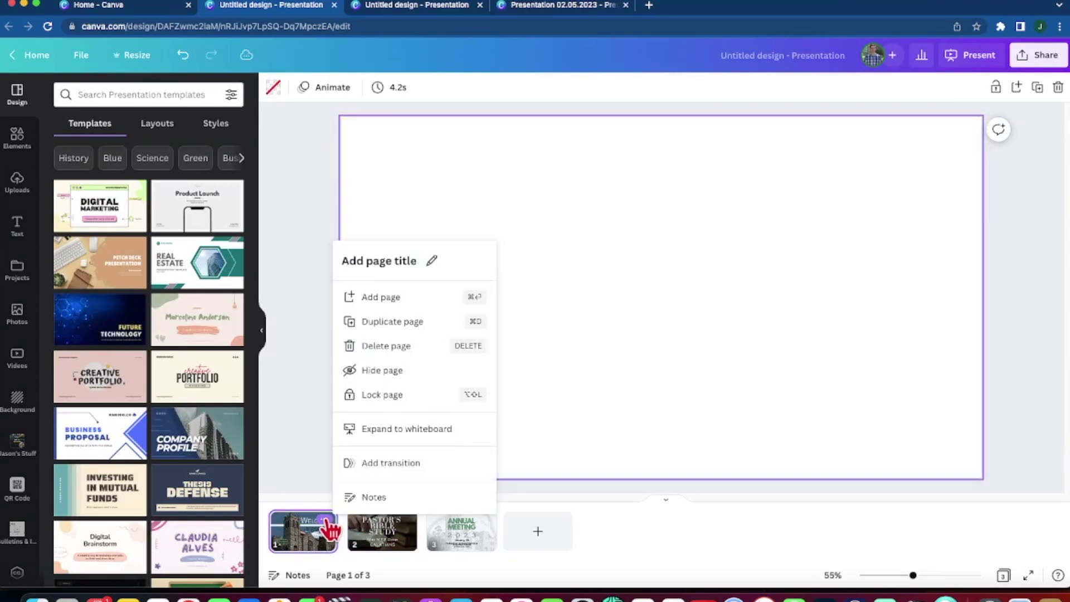
left_click(409, 467)
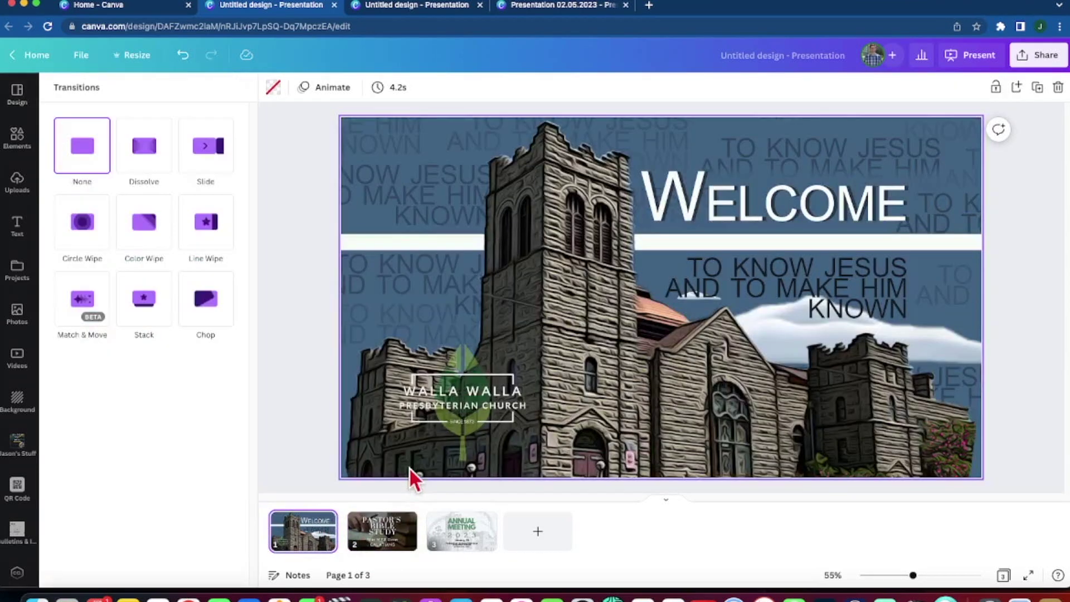
left_click(85, 298)
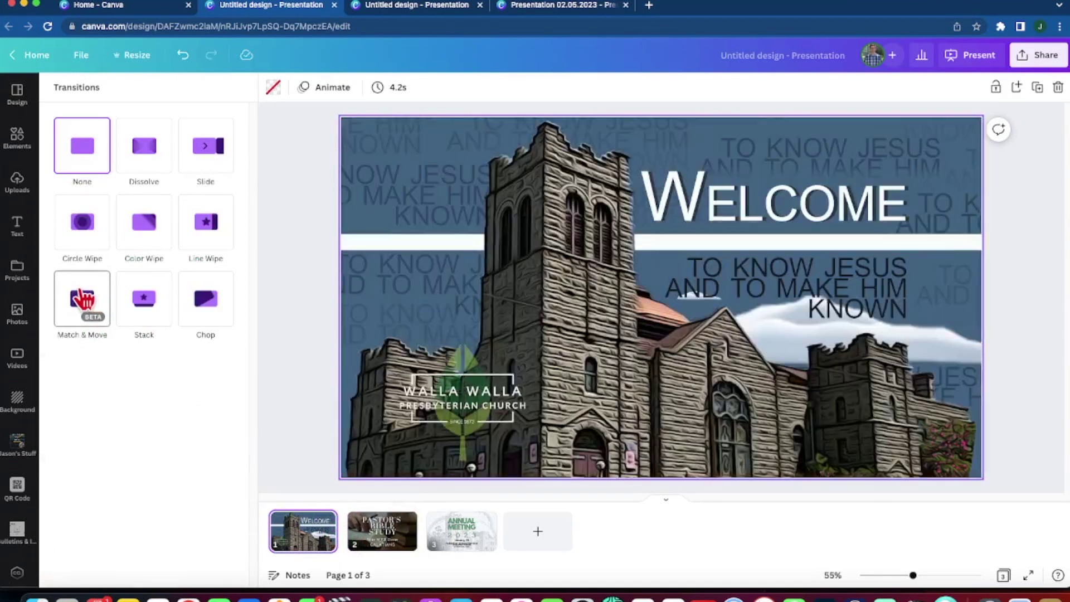
left_click(84, 301)
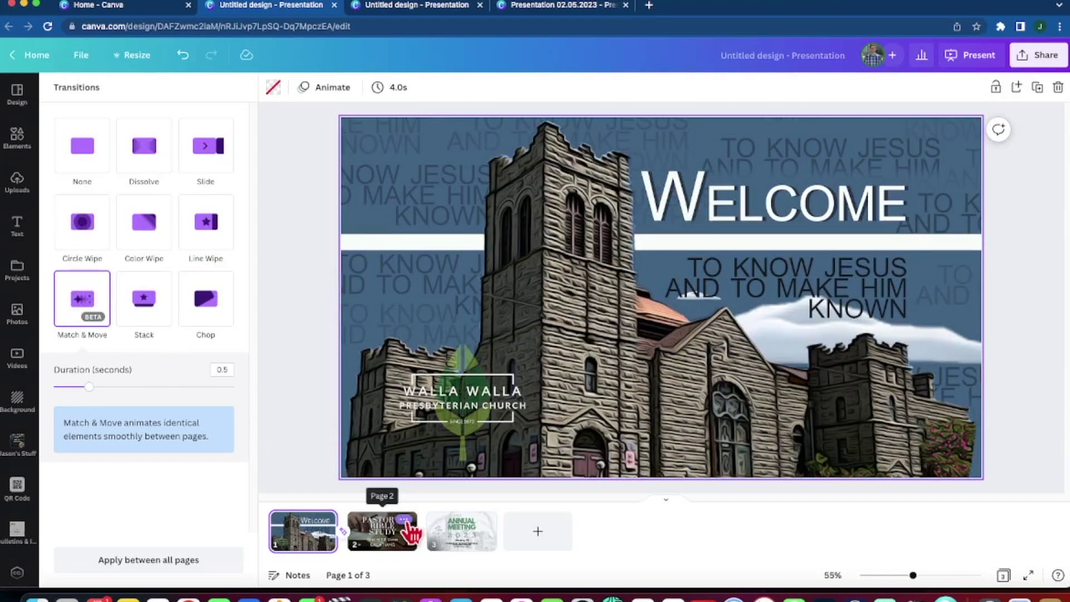
right_click(415, 534)
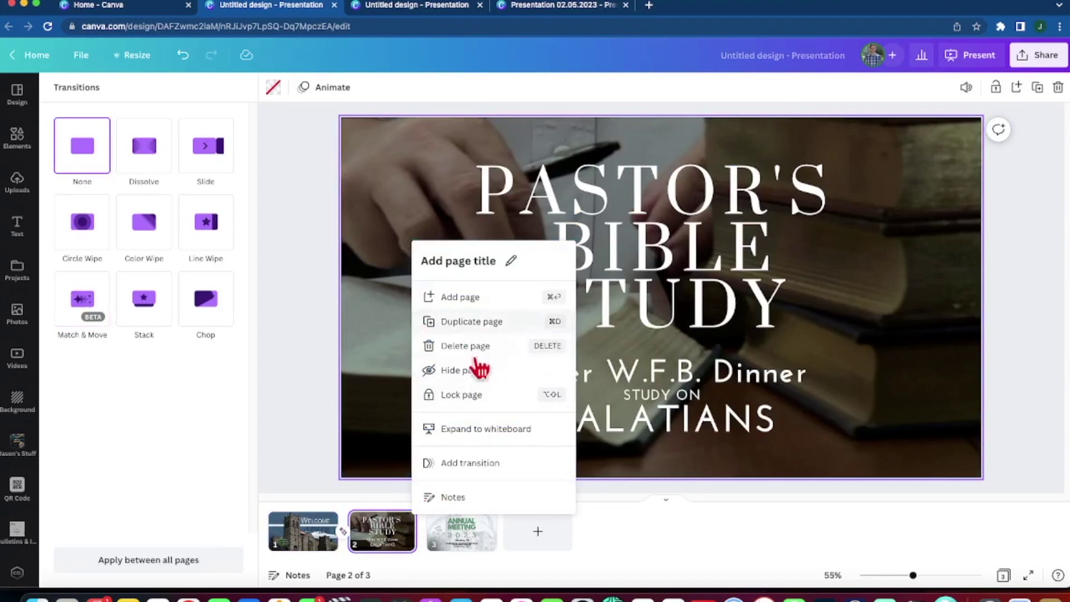
left_click(477, 471)
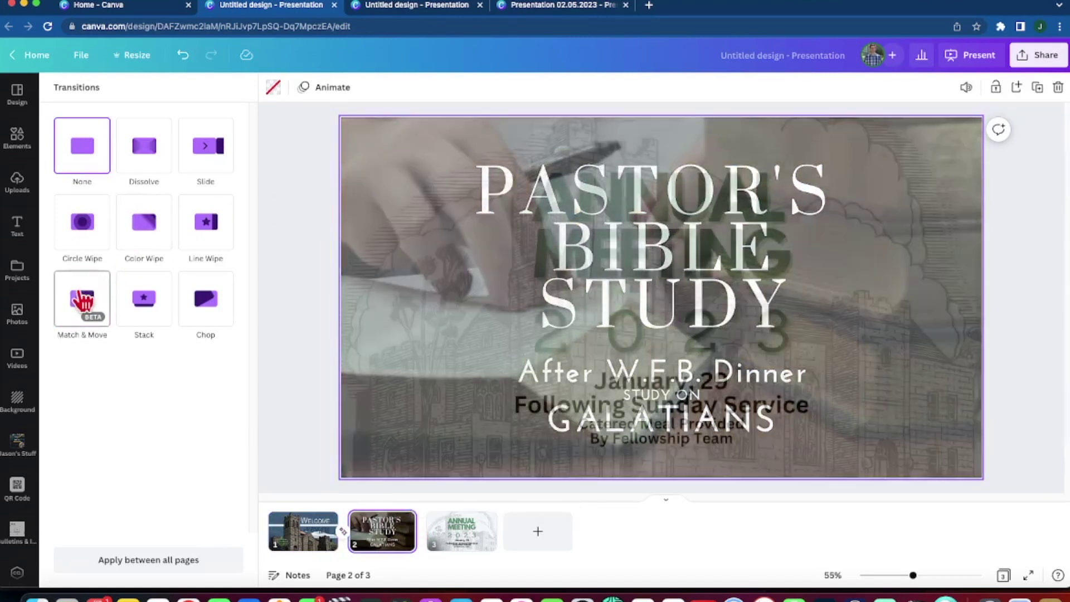
left_click(84, 301)
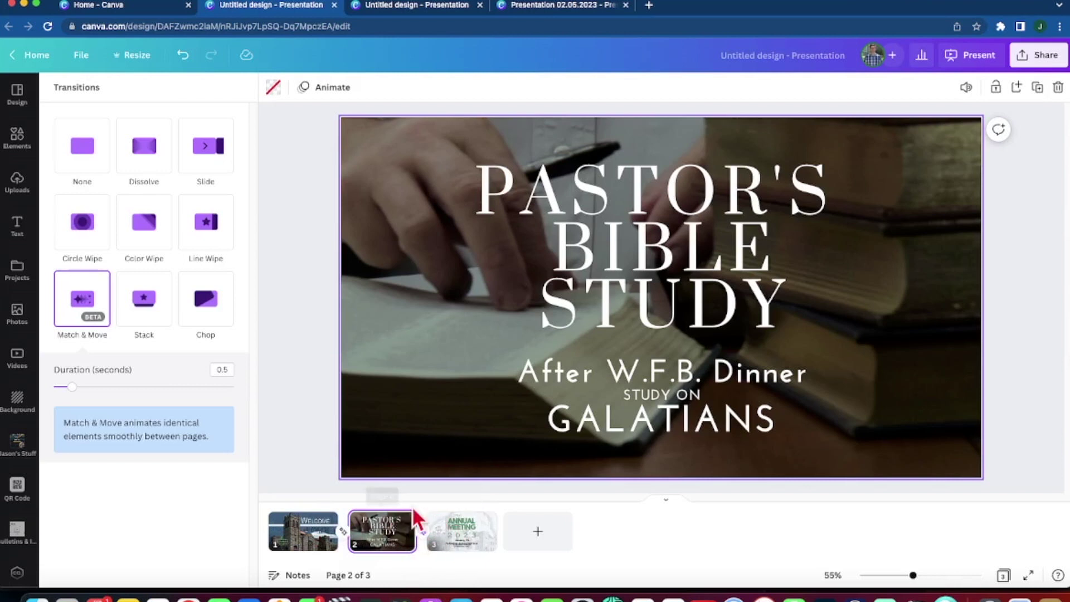
- Select pages 1–3 and duplicate the three-slide set repeatedly to reach 45 pages
left_click(288, 545)
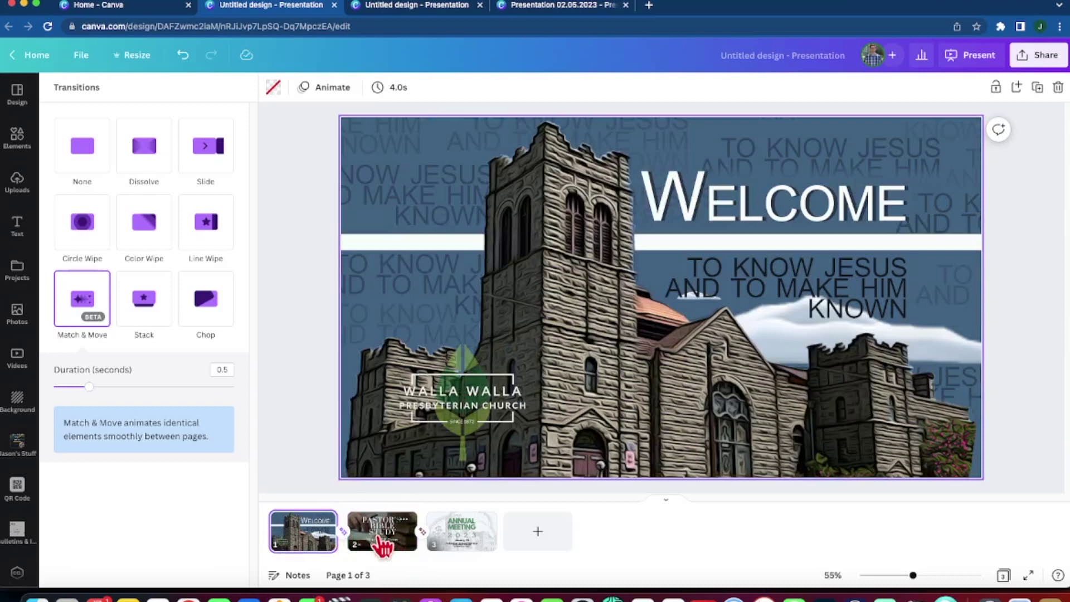
left_click(383, 543, "shift")
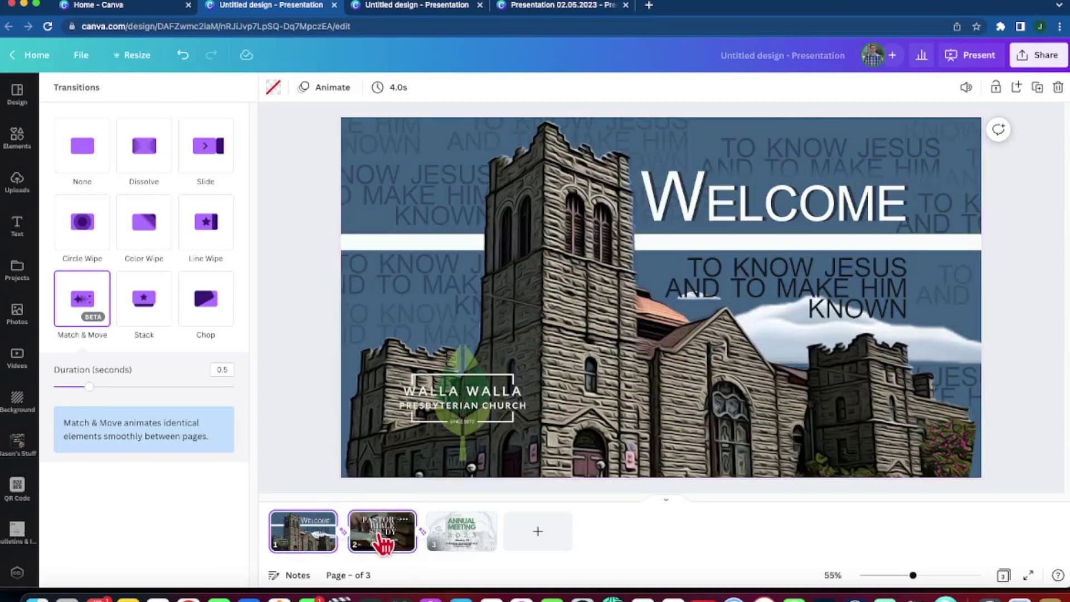
left_click(472, 543, "shift")
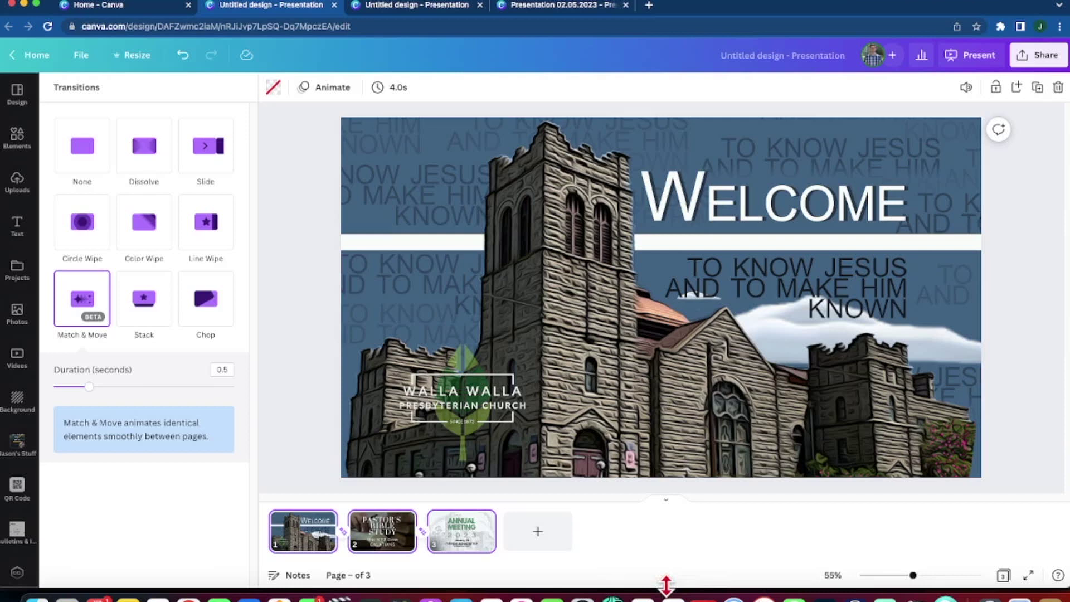
key("ctrl+d")
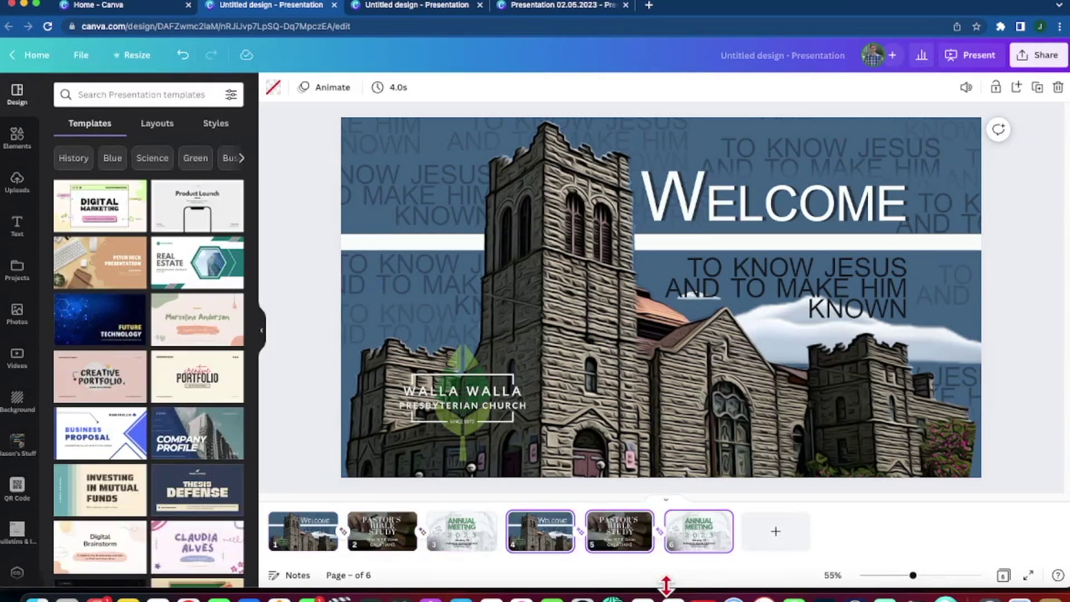
key("ctrl+d")
key("ctrl+d")
key("ctrl+d")
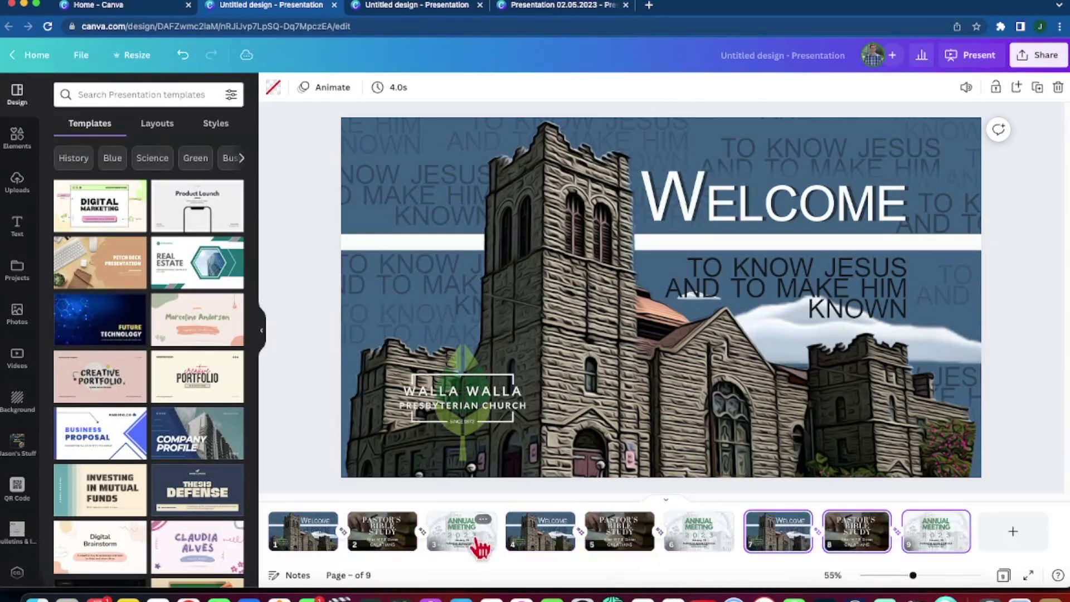
key("ctrl+d")
key("ctrl+d")
key("ctrl+d")
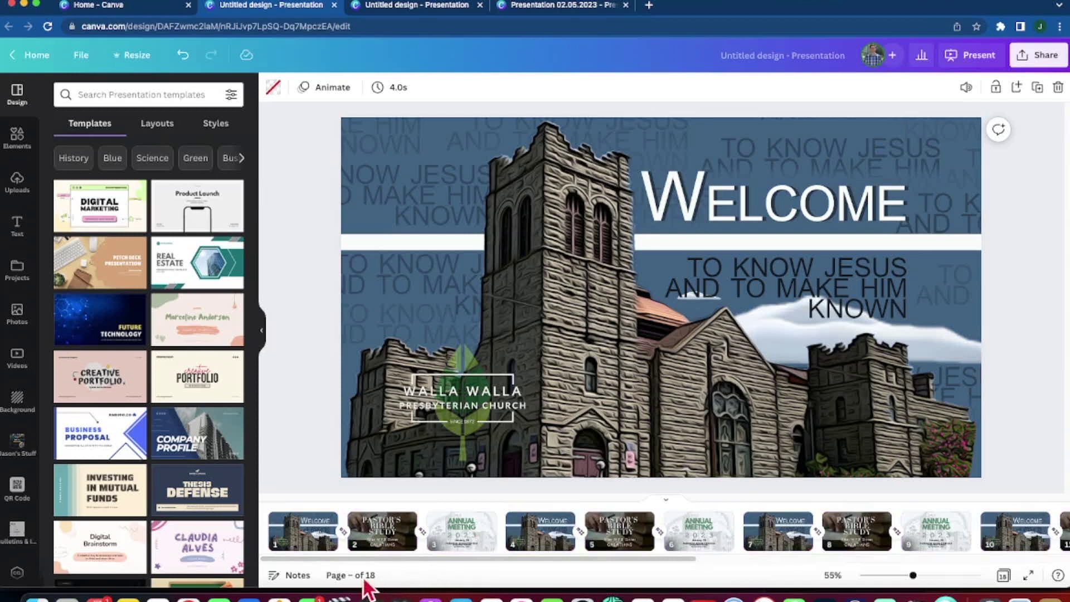
key("ctrl+d")
key("ctrl+d")
key("ctrl+d")
key("ctrl+d")
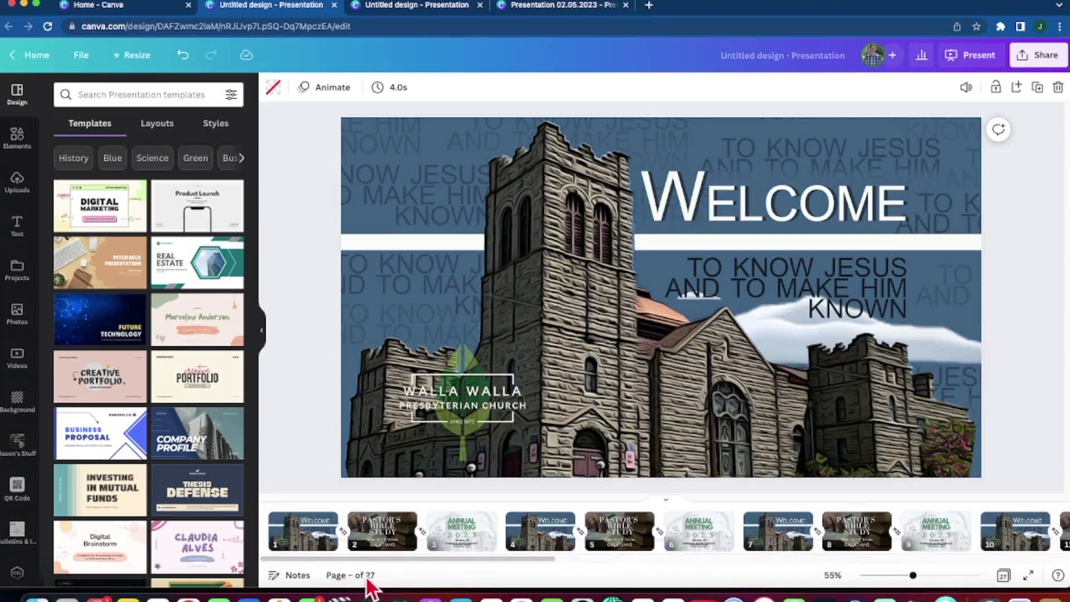
key("ctrl+d")
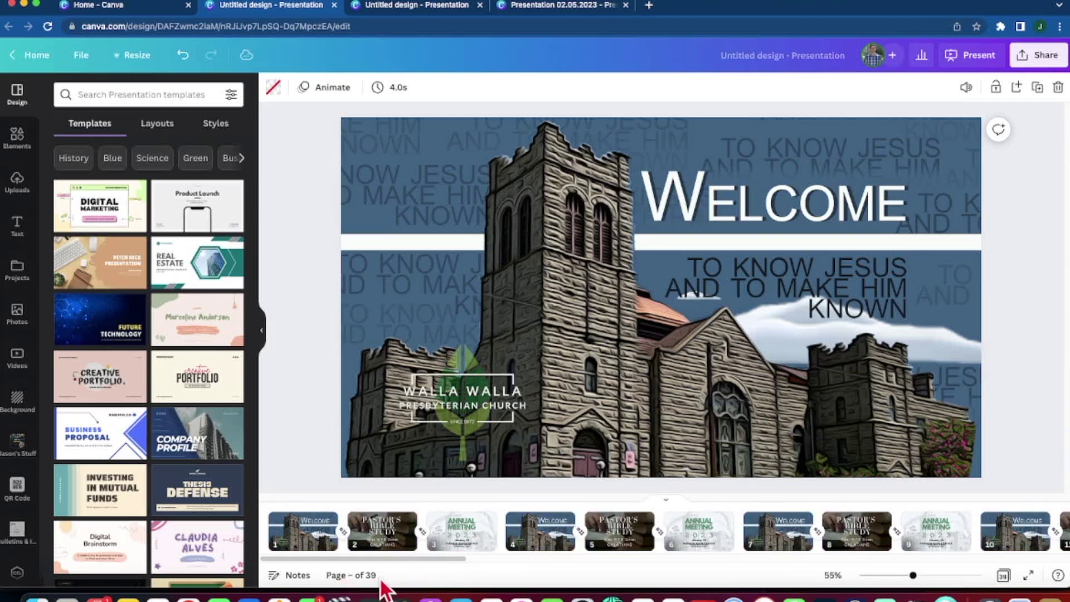
key("ctrl+d")
- Set page 3's transition to Match & Move and apply it between all pages
left_click(279, 437)
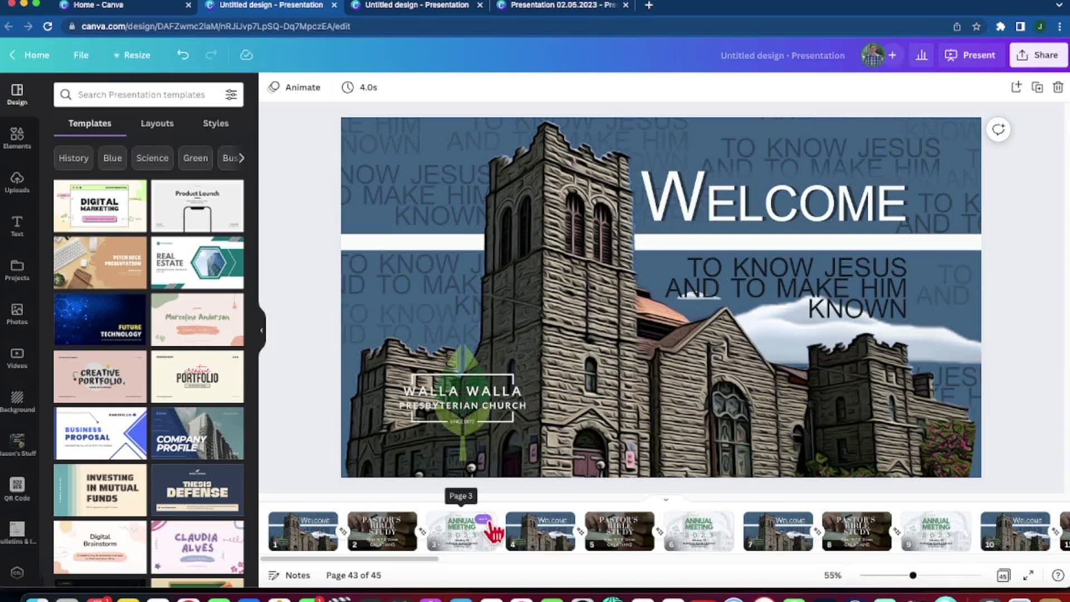
left_click(485, 522)
left_click(543, 471)
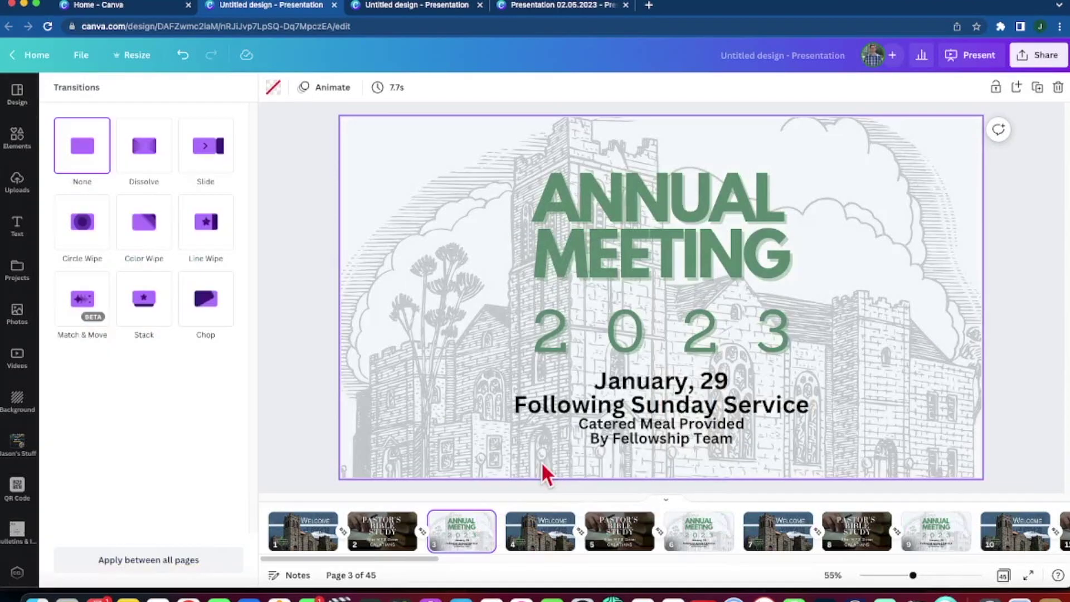
left_click(82, 298)
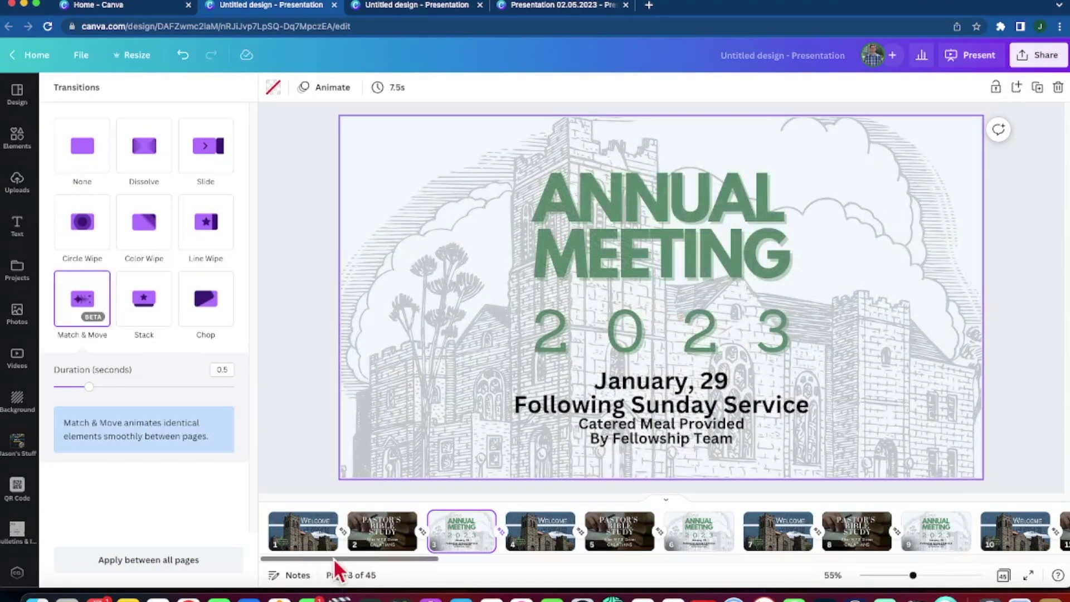
scroll(334, 557, "right", 3)
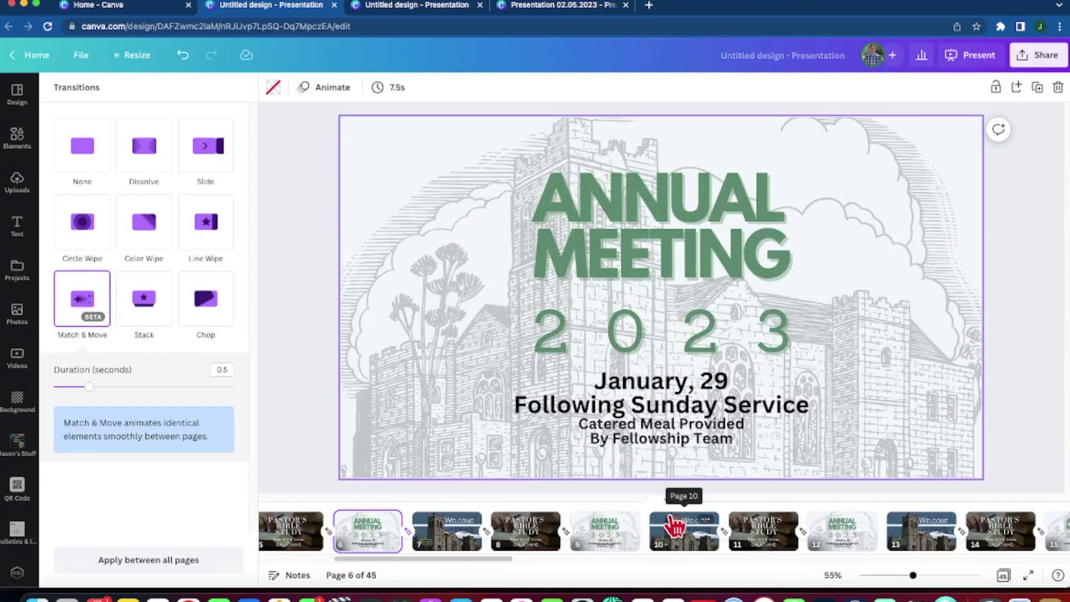
left_click(152, 564)
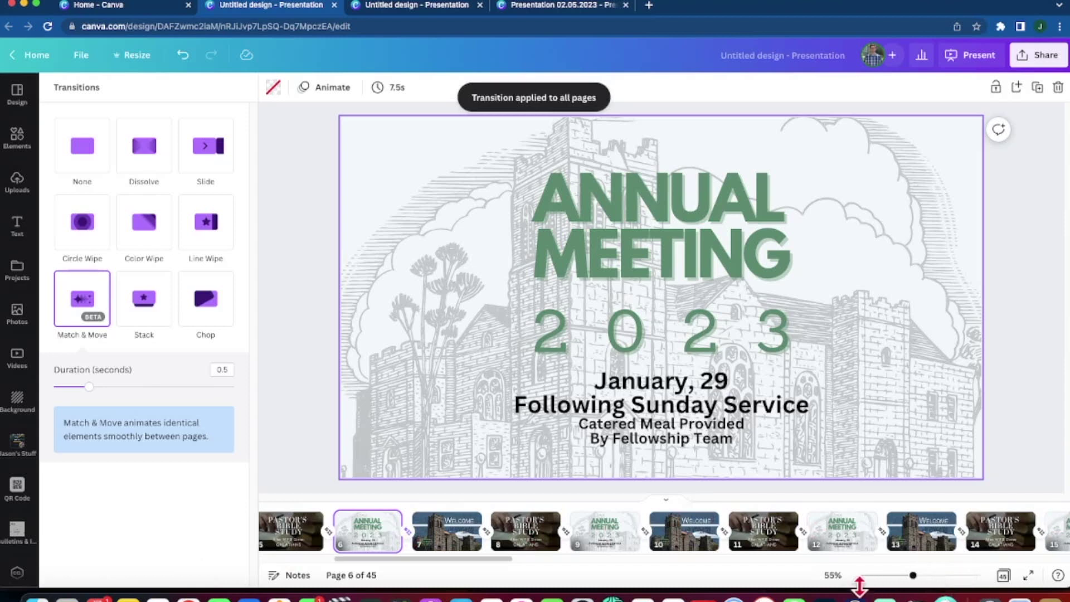
left_click_drag(446, 559, 420, 560)
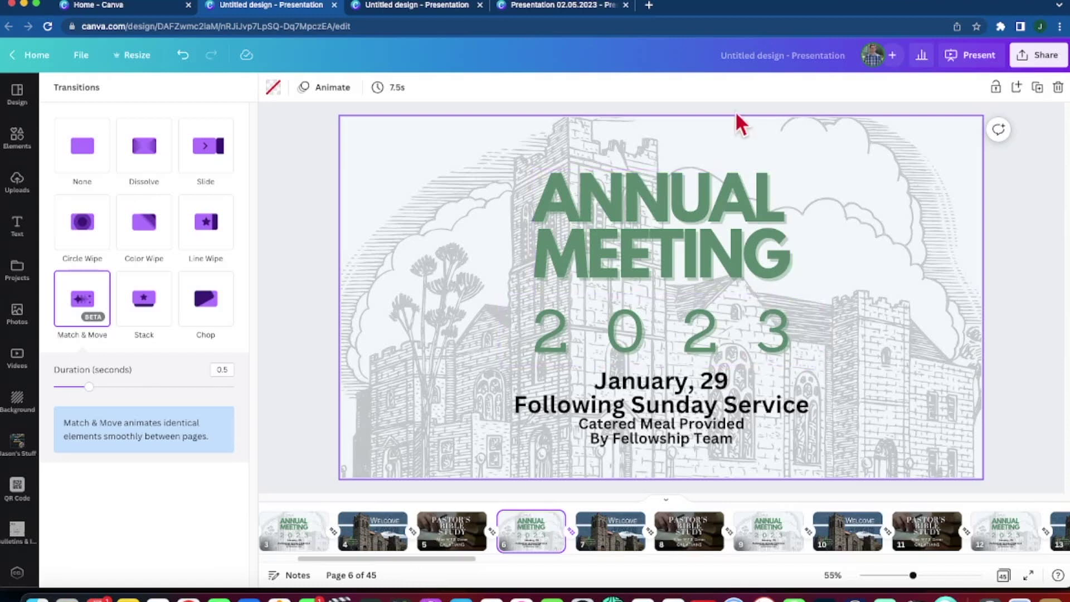
- Replace the 'Untitled design' title with 'Presentation 02.05.2023'
left_click(827, 56)
key("BackSpace")
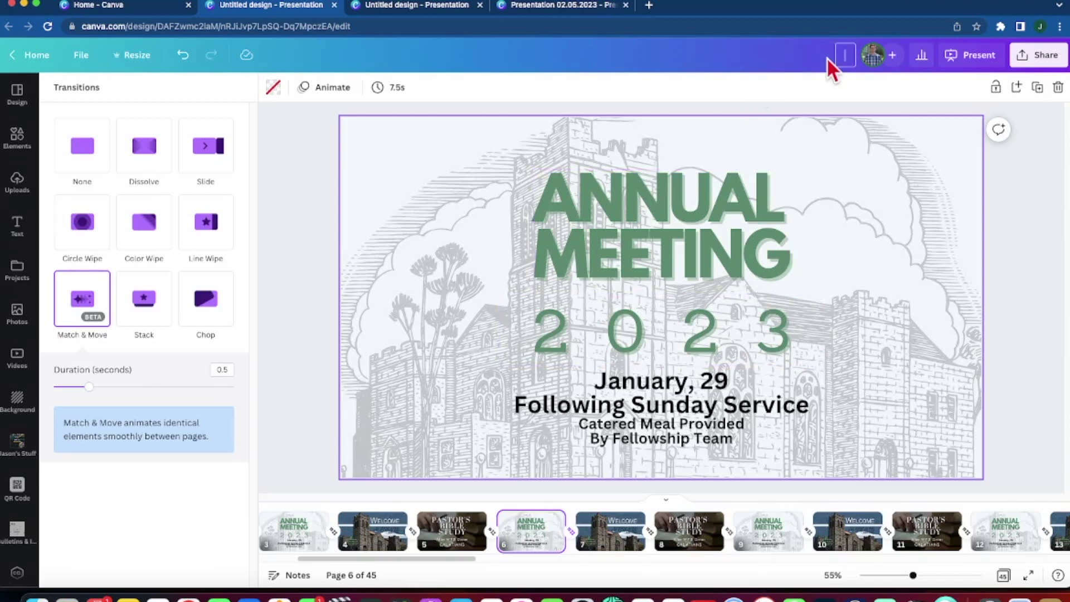
type("Presentation")
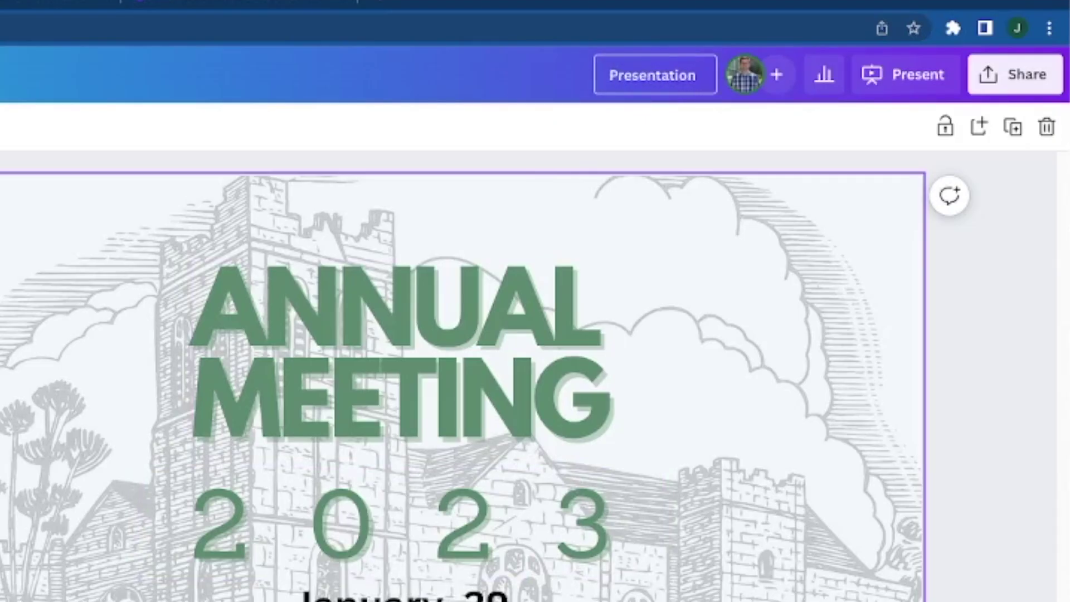
type(" 02.05.2023")
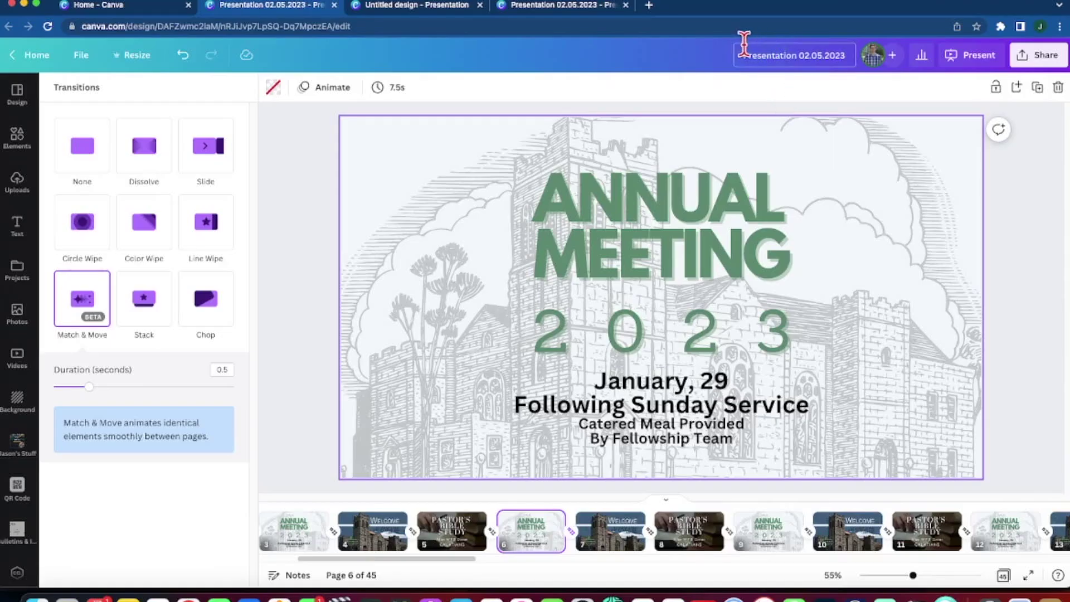
key("Return")
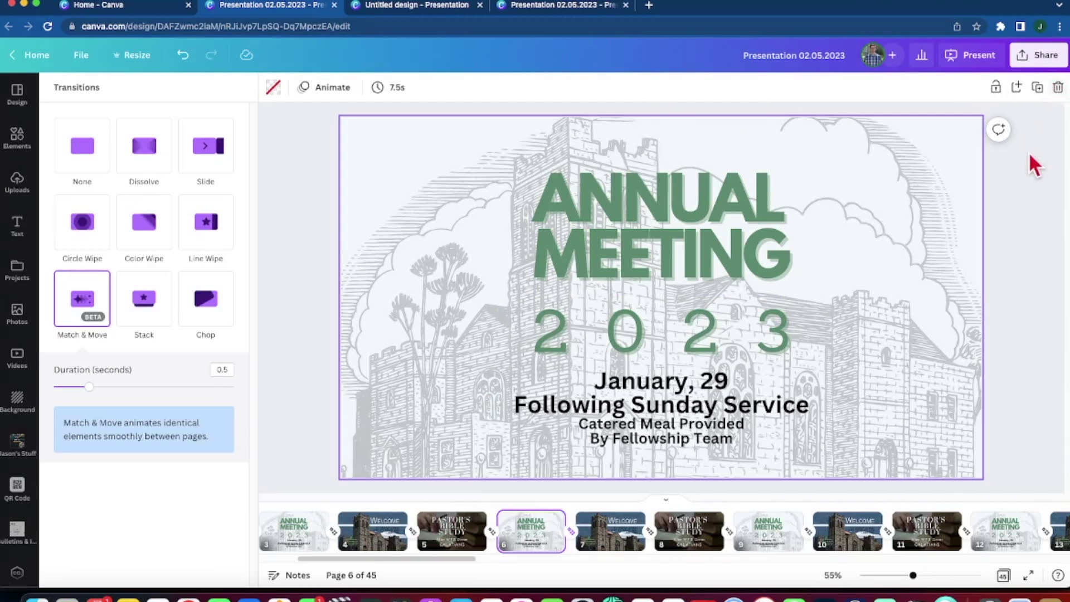
- Download all pages as a 1080p MP4 video and check the export progress
left_click(1046, 60)
left_click(899, 351)
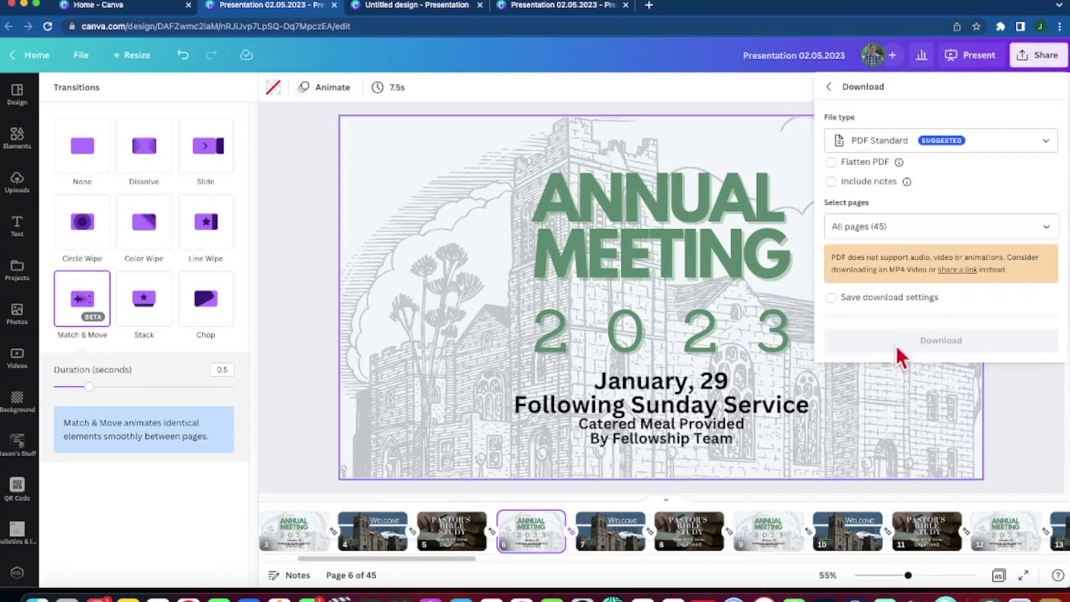
left_click(860, 141)
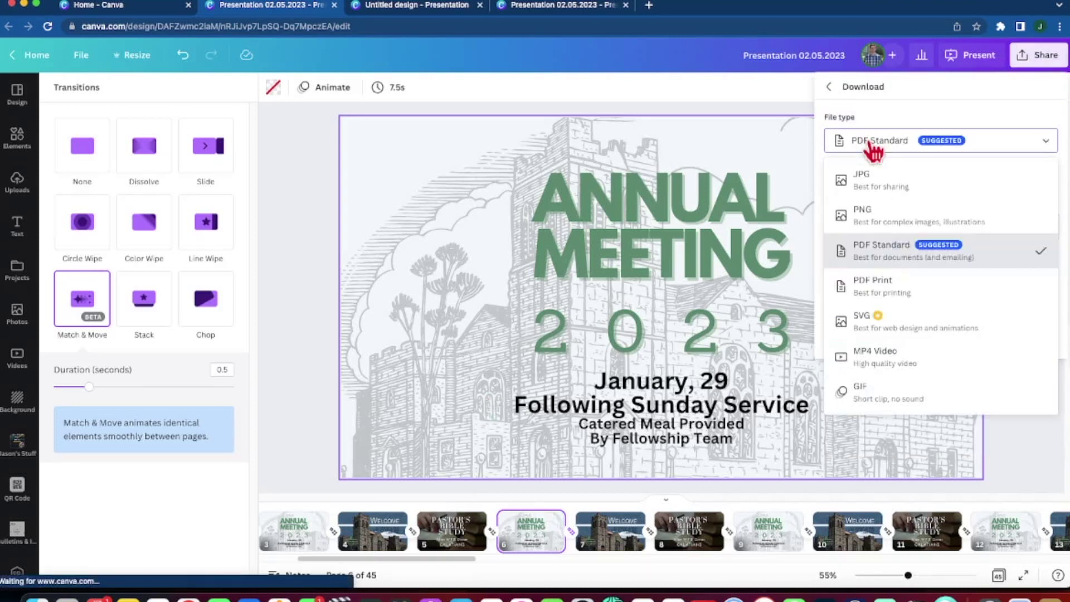
left_click(899, 354)
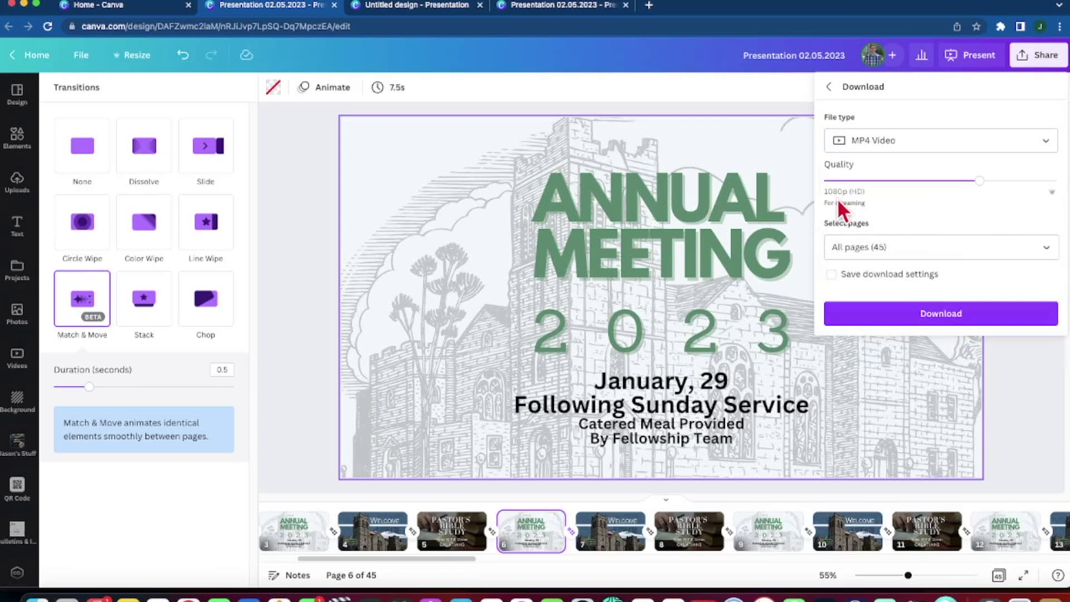
left_click(929, 313)
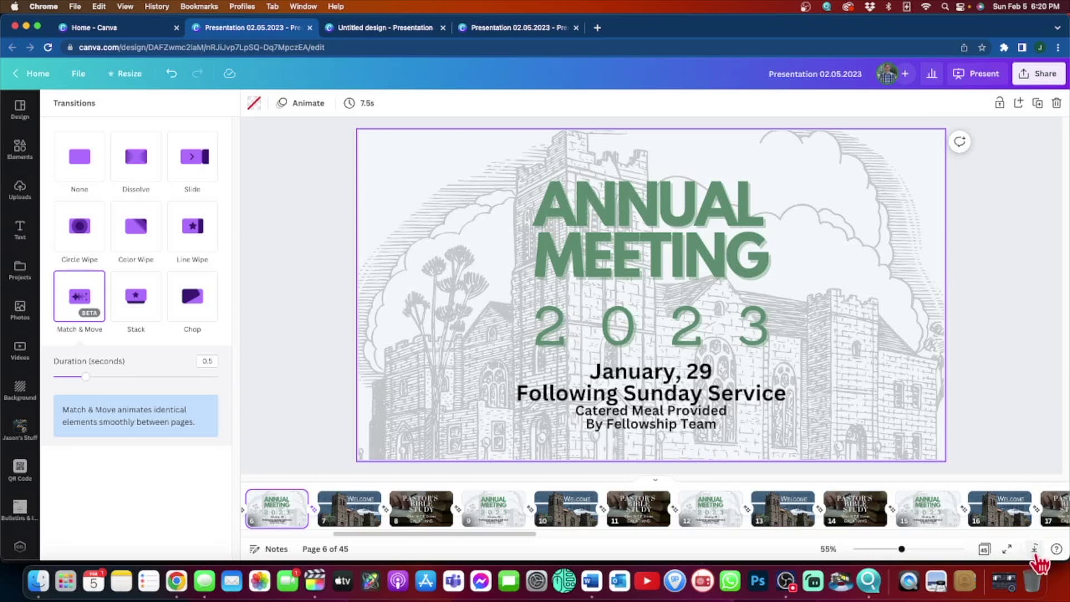
left_click(1035, 554)
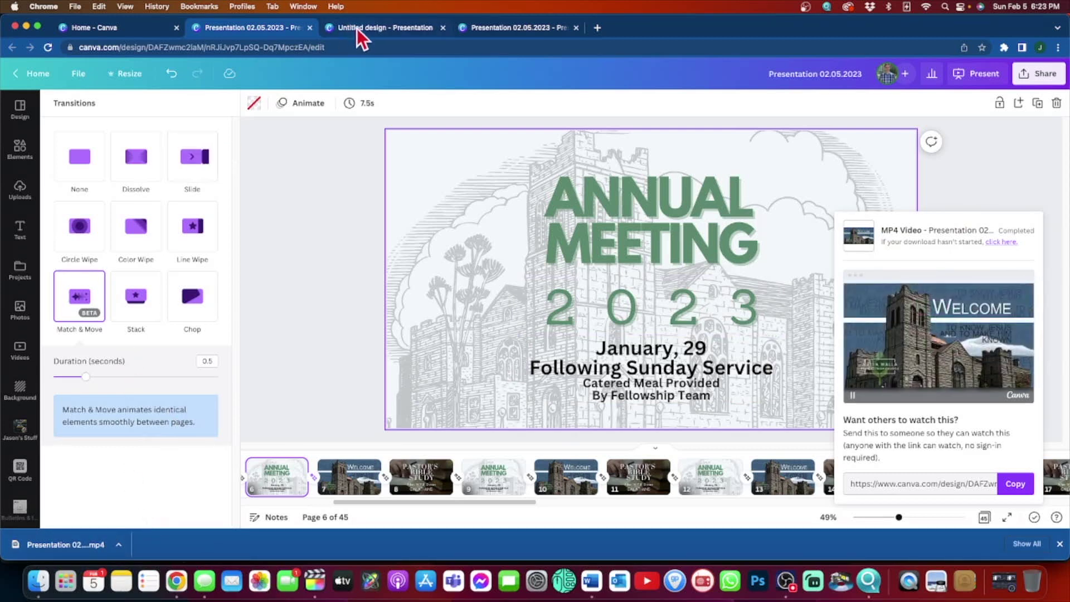
- Close the two extra editor tabs and create a blank 1920×1080 video design from Canva home
left_click(443, 28)
left_click(443, 28)
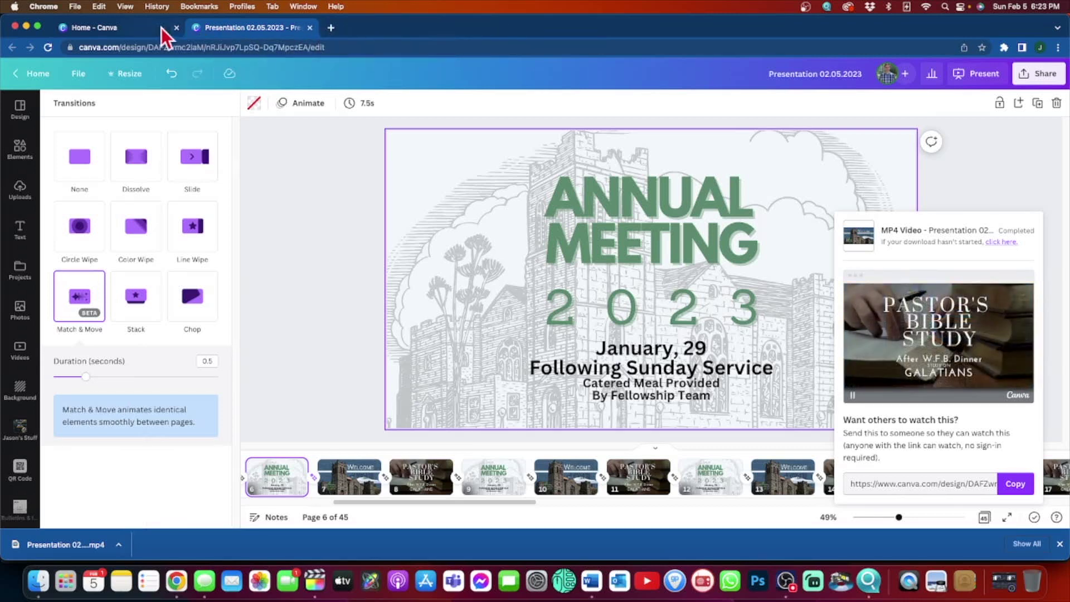
left_click(124, 28)
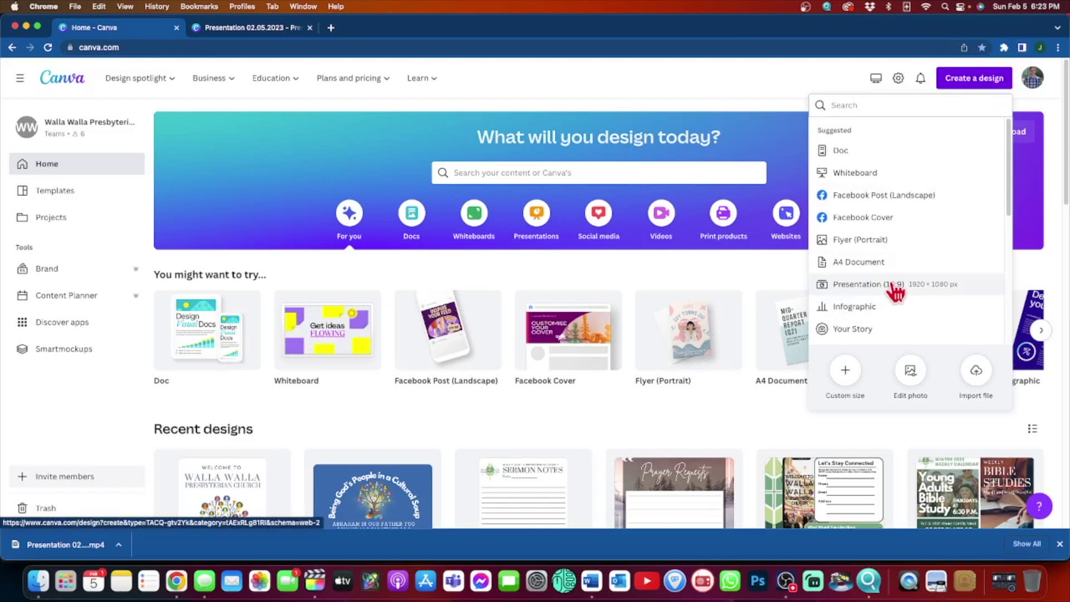
scroll(896, 290, "down", 5)
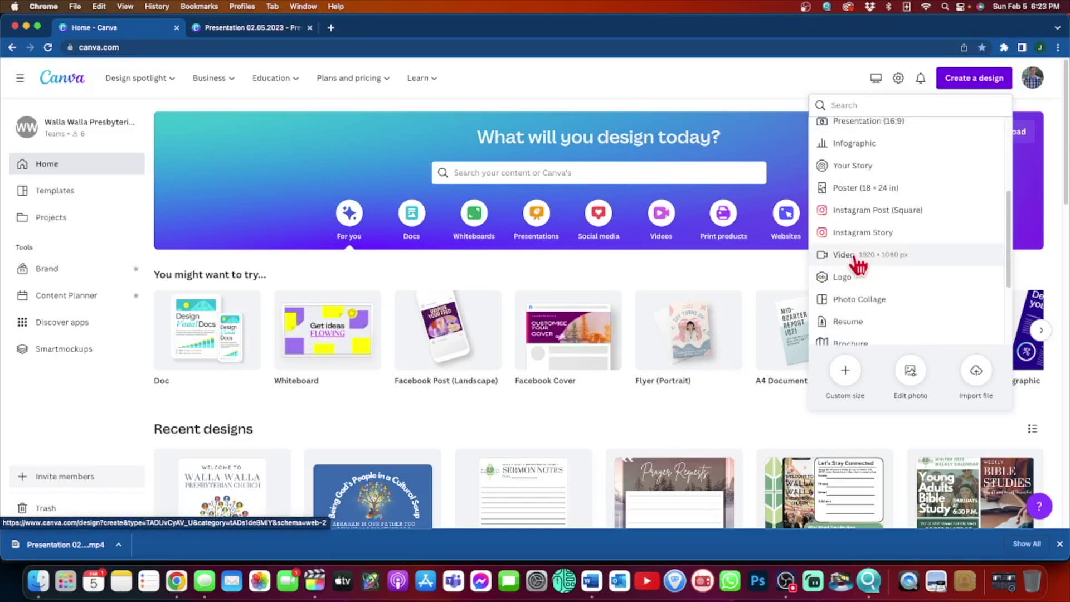
left_click(853, 256)
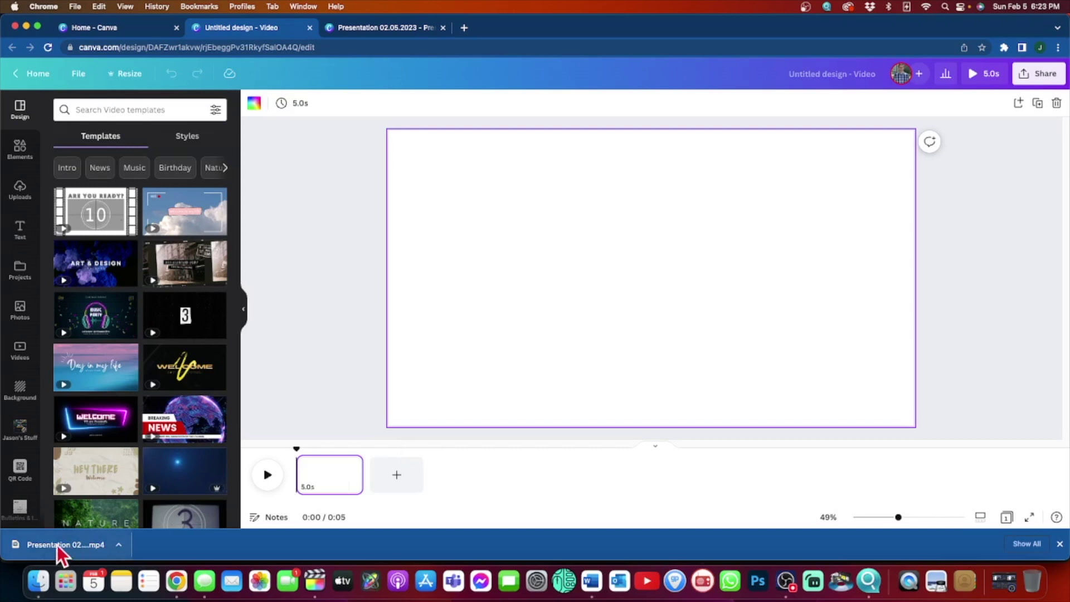
- Upload the 5:34 slideshow MP4 and drag it onto the blank video page
left_click_drag(72, 543, 155, 289)
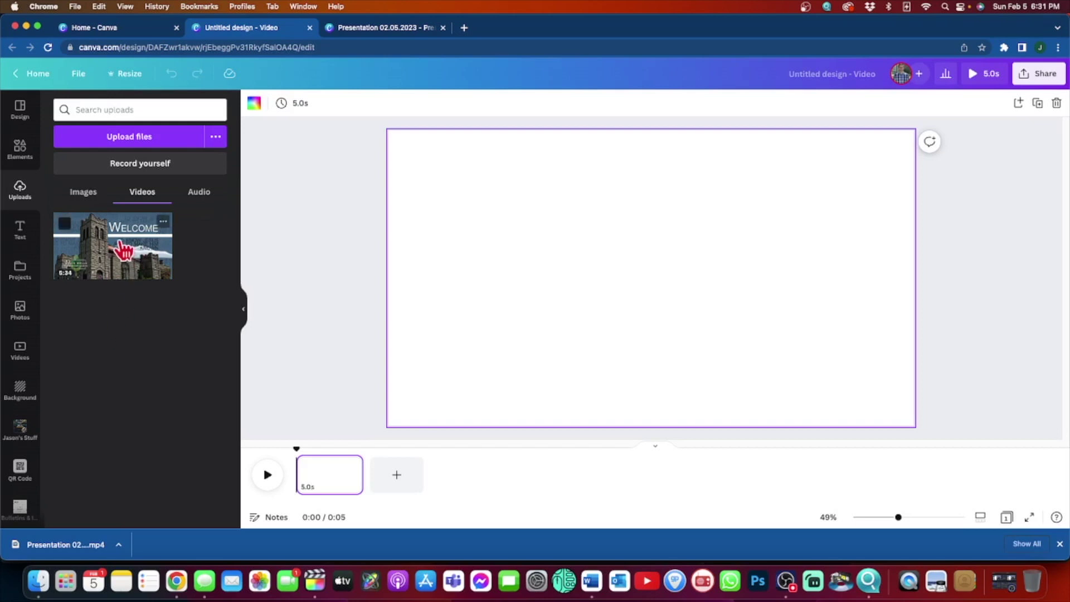
left_click(74, 195)
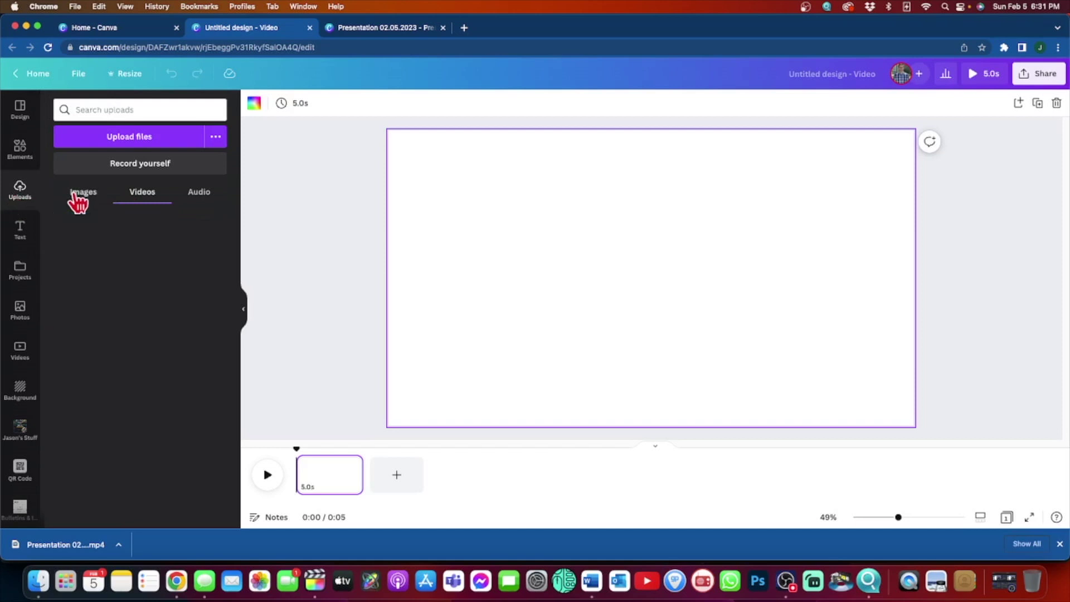
left_click(146, 193)
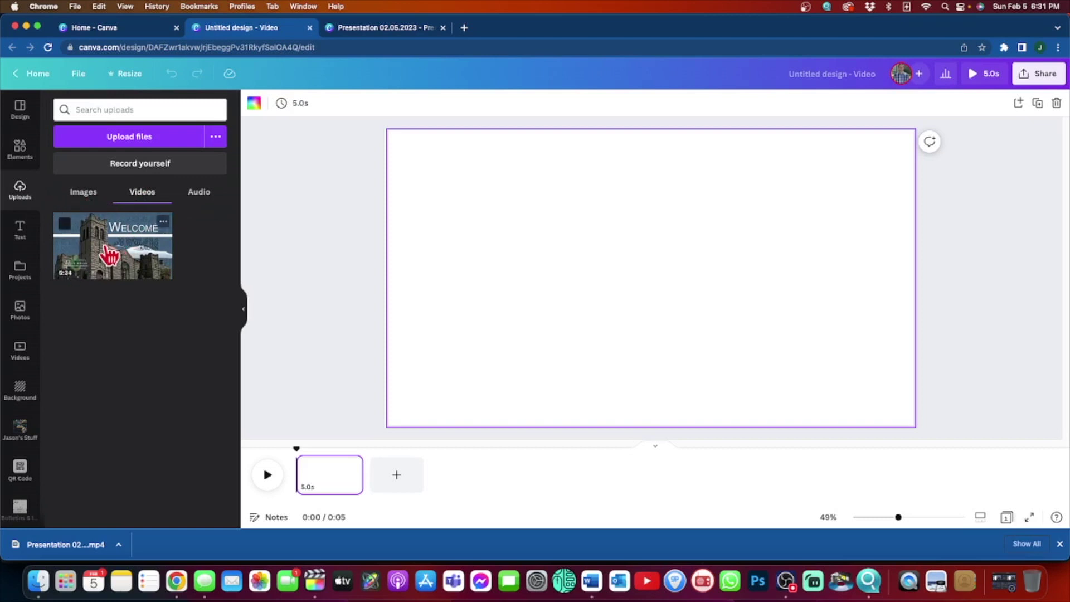
left_click_drag(109, 255, 329, 476)
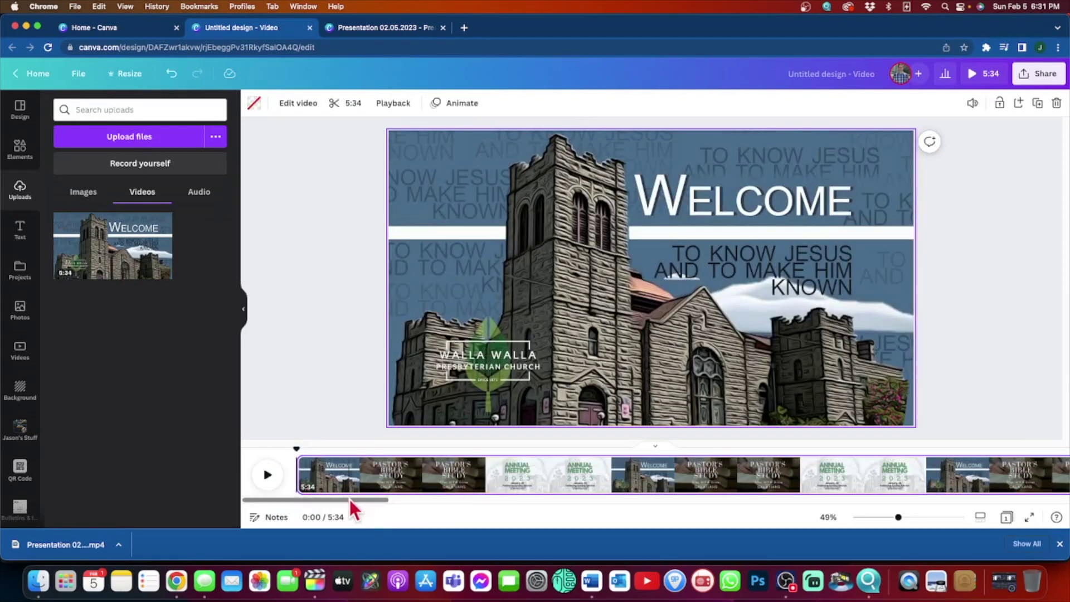
- Duplicate the slideshow video page repeatedly until the design totals 33:29
left_click_drag(349, 499, 415, 474)
left_click(398, 479)
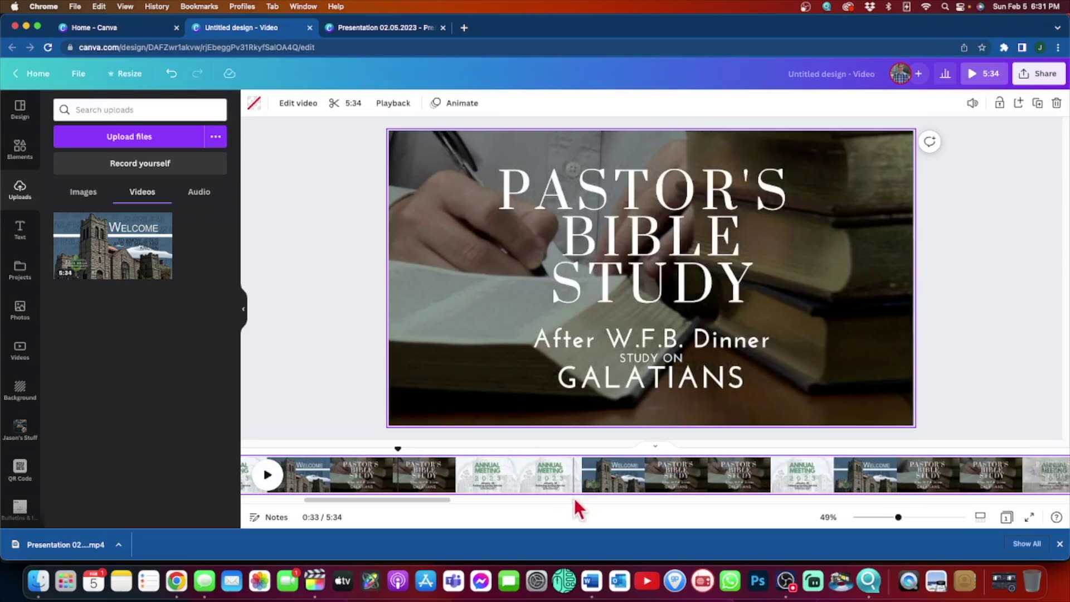
key("super+d")
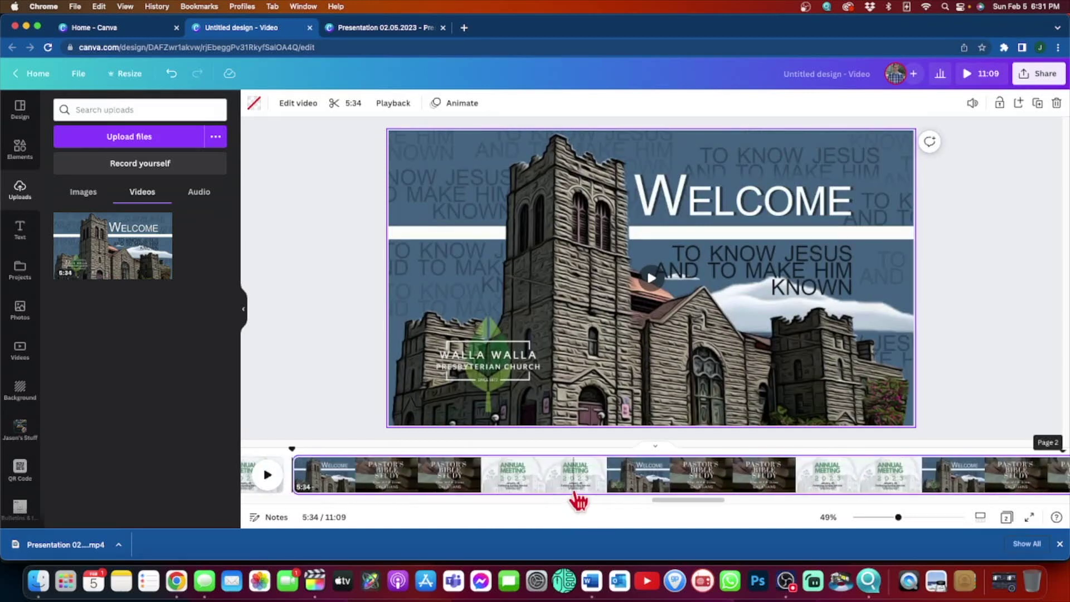
key("super+d")
key("super+d")
key("super+d")
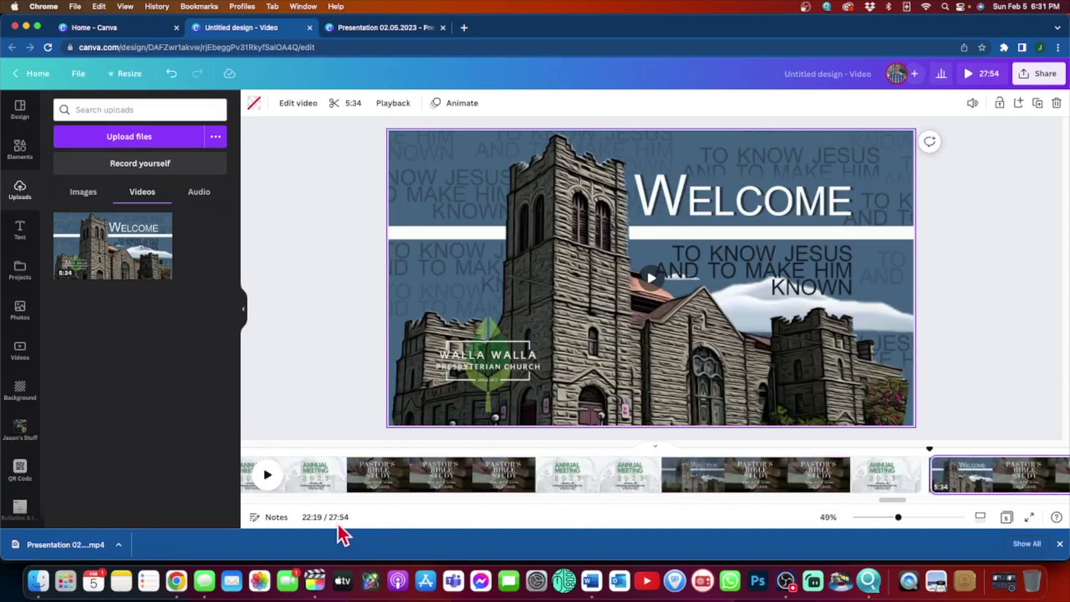
key("super+d")
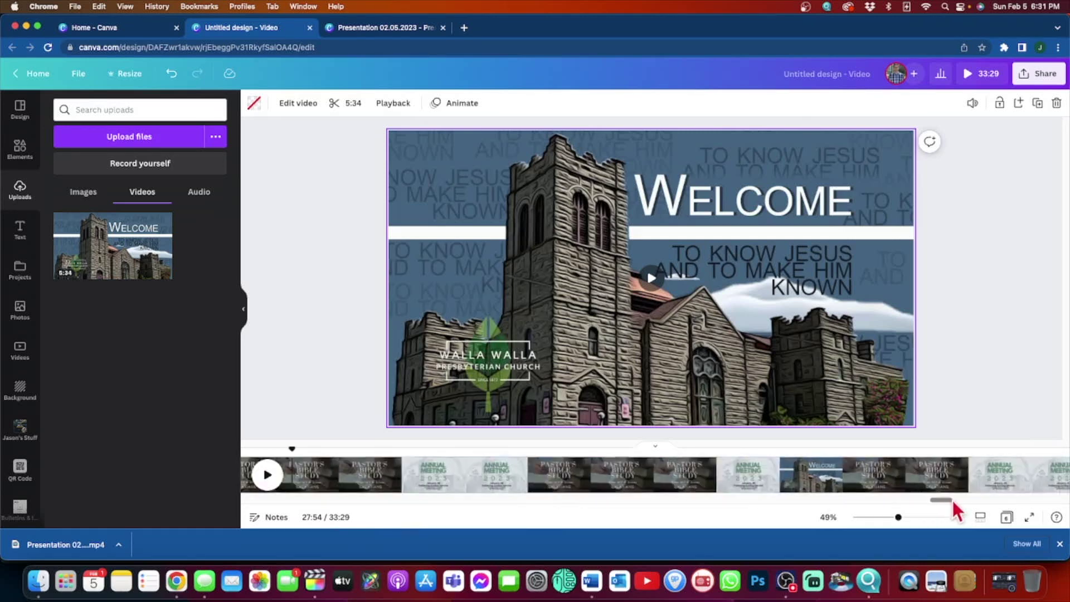
- Apply a 0.5-second Match & Move transition between all pages, bringing the runtime to 33:26
scroll(947, 499, "left", 5)
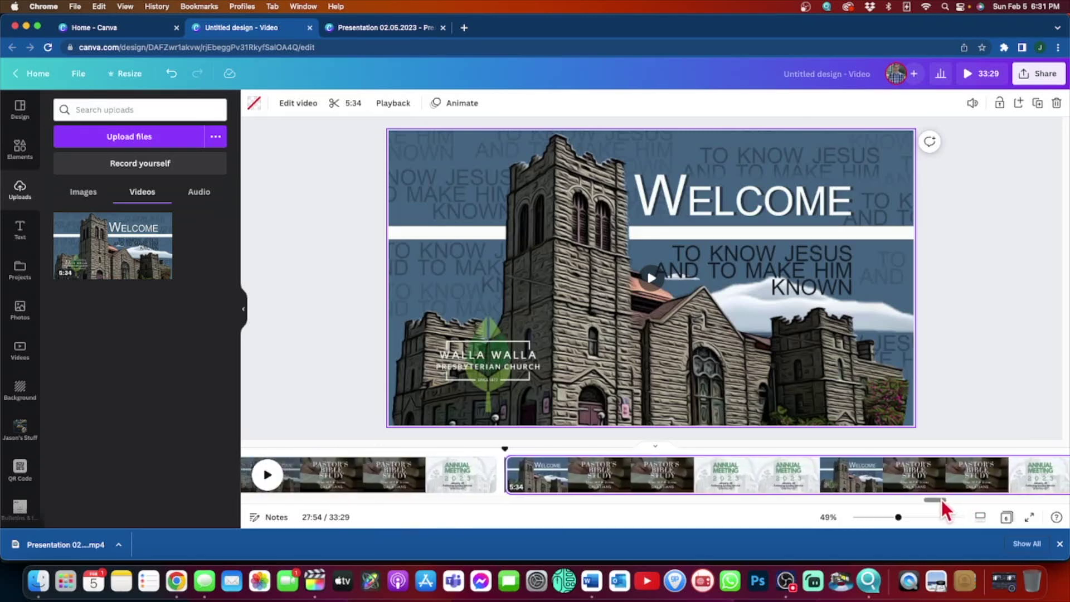
left_click(502, 466)
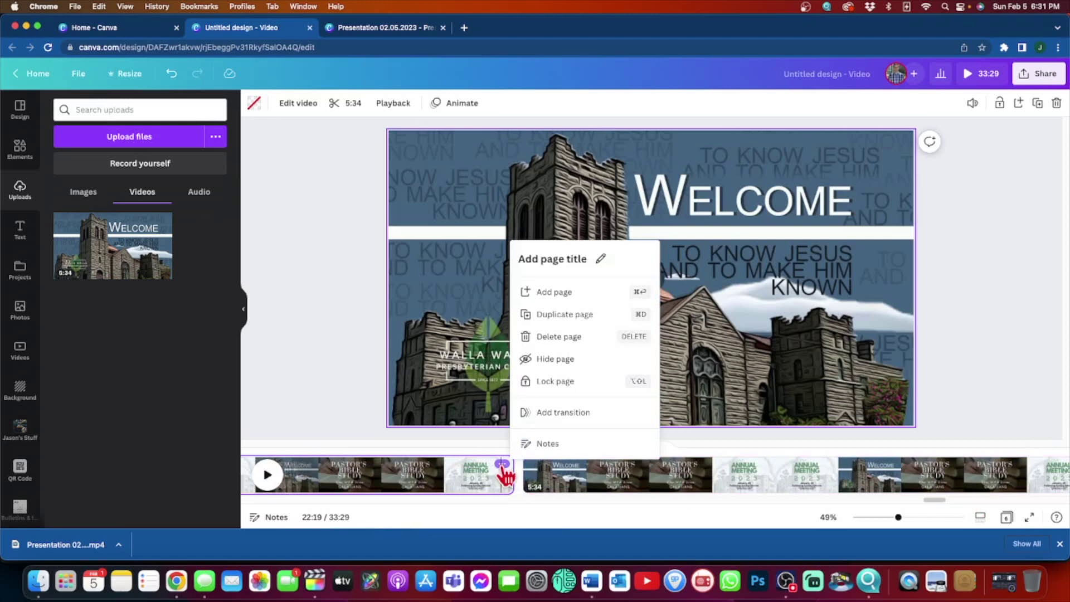
left_click(616, 414)
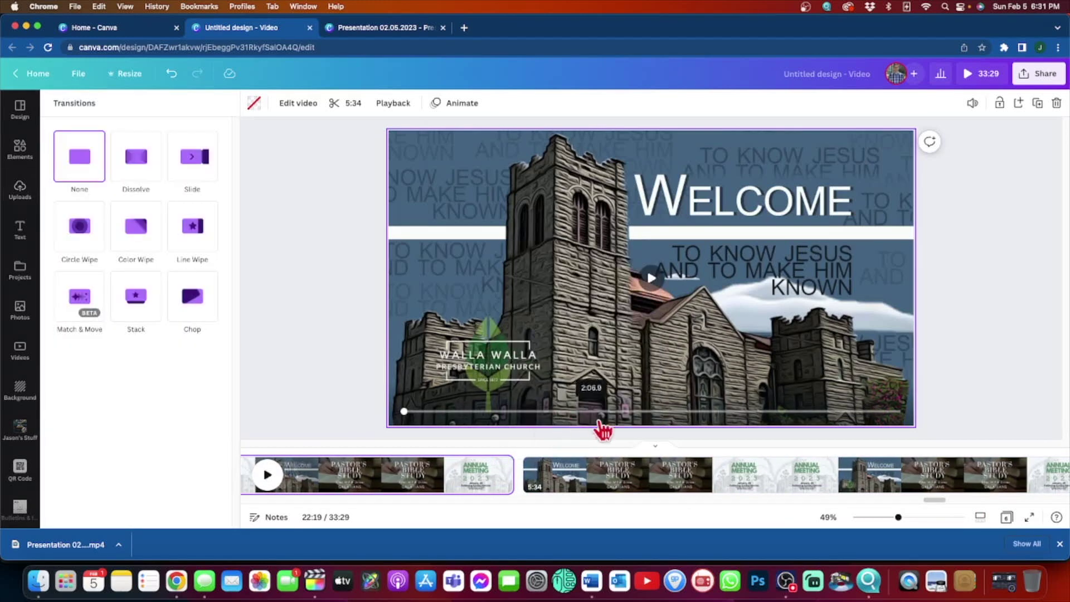
left_click(80, 296)
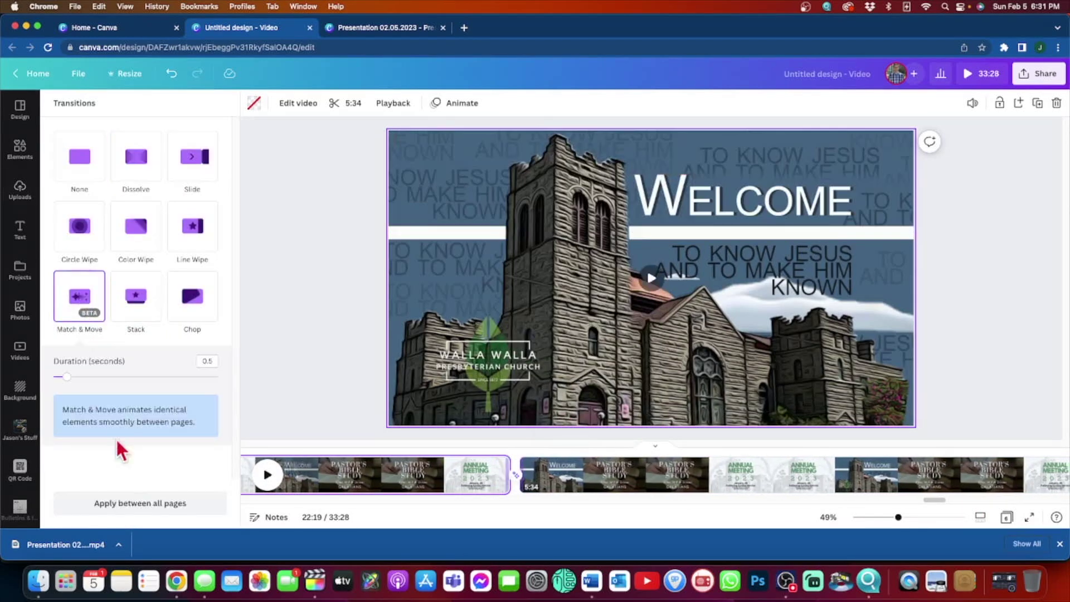
left_click(124, 504)
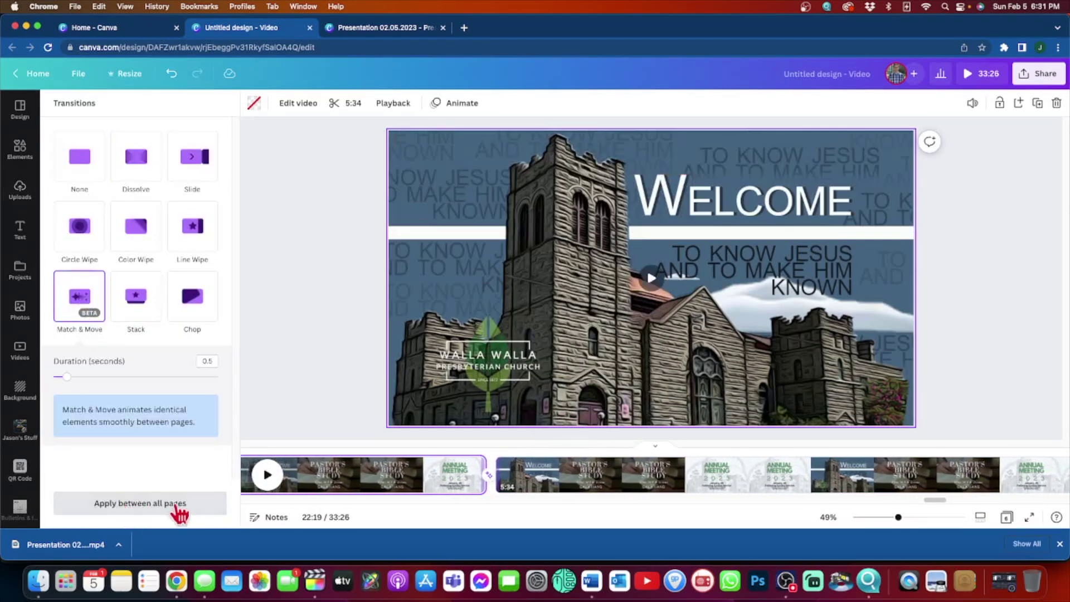
left_click(329, 370)
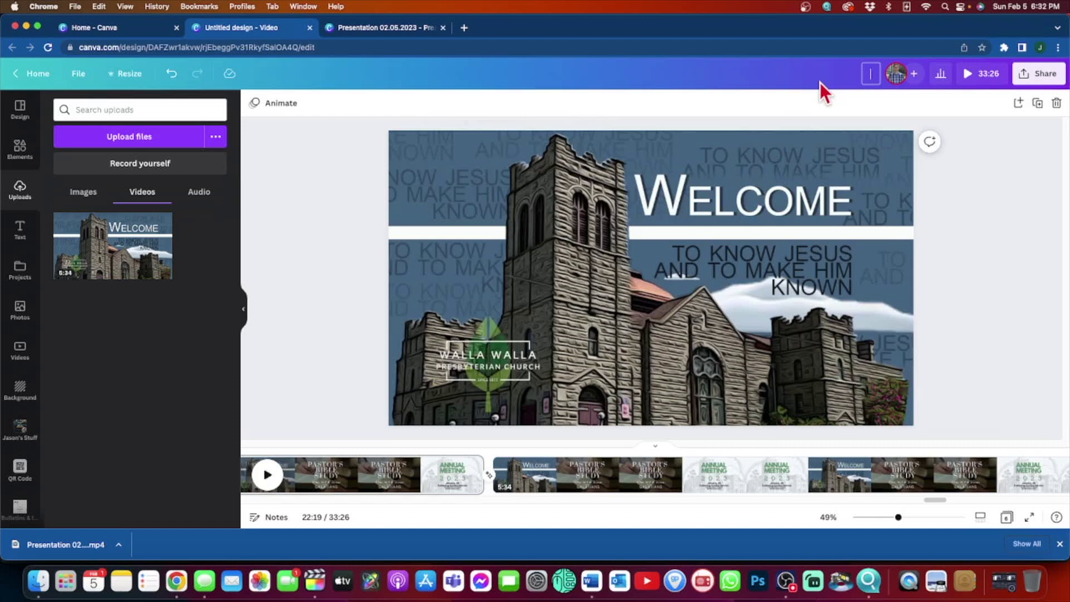
- Enter 'Video Loop 02.05.2023' as the design's title
type("Video Loop 02.05.2023")
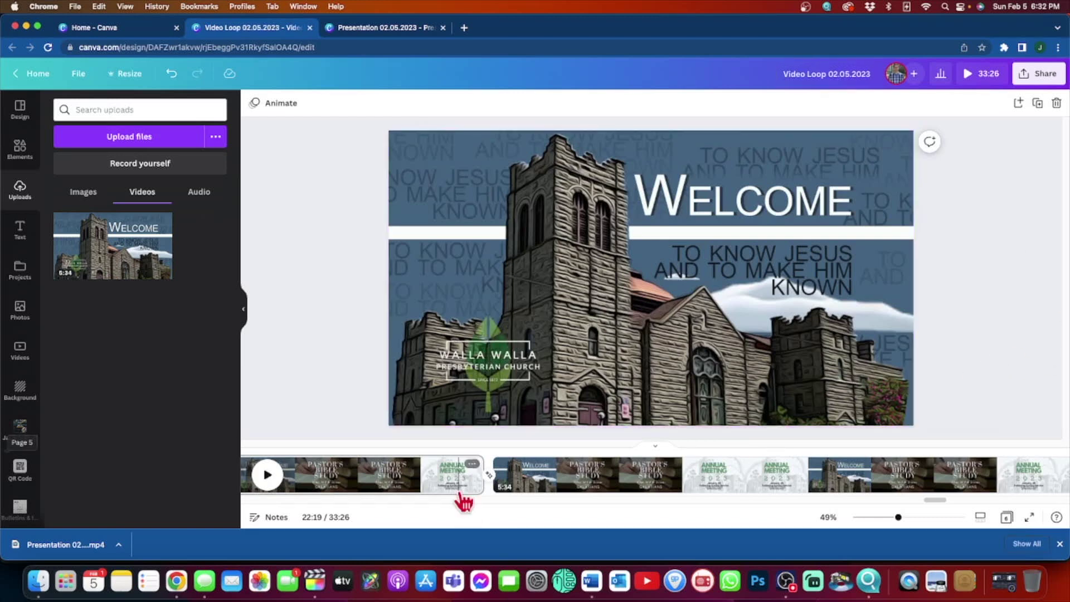
- Download all six pages as a 1080p MP4 video file
left_click(1028, 78)
left_click(911, 342)
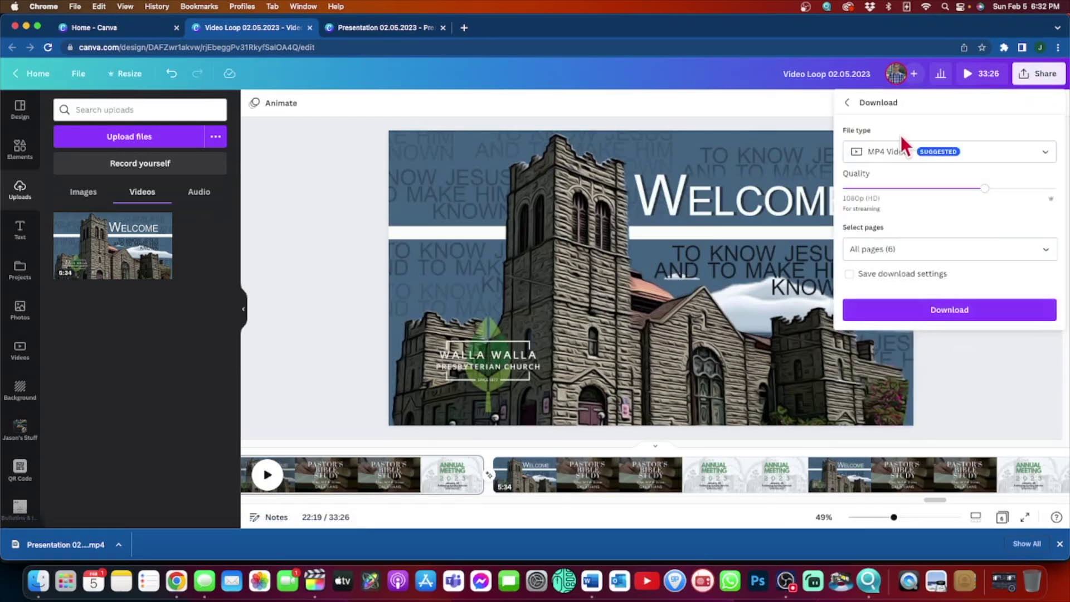
left_click(953, 305)
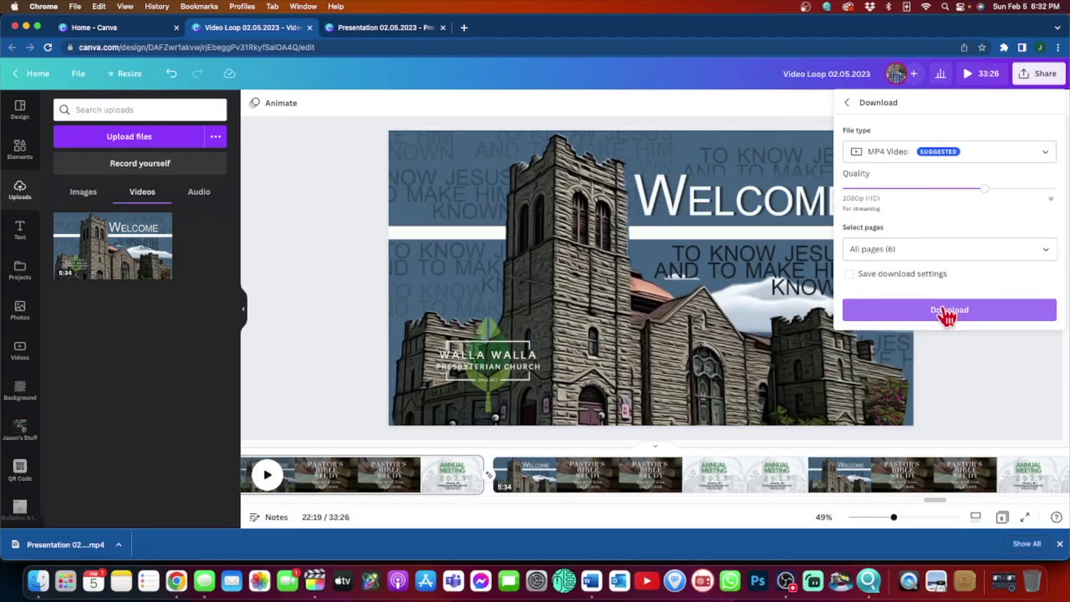
left_click(944, 310)
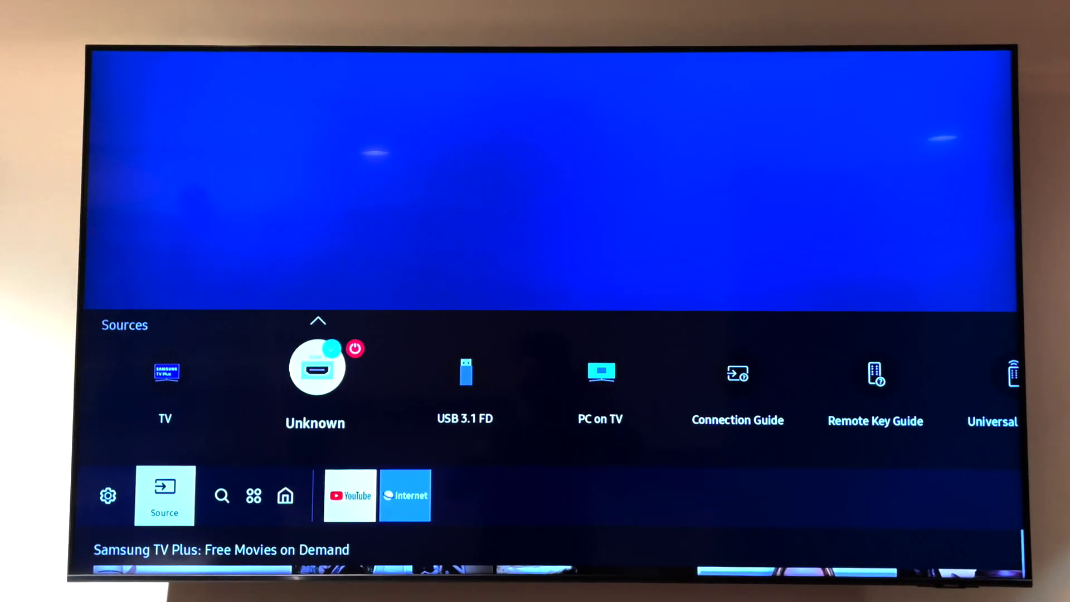
- Play the looping video file from the USB 3.1 FD source on the TV
key("Right")
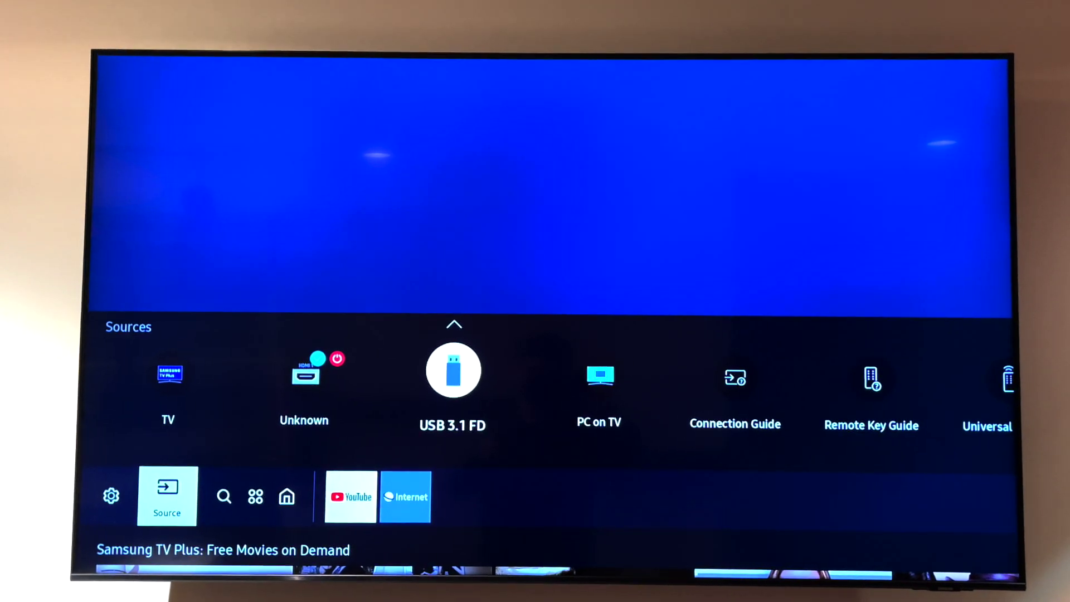
key("Return")
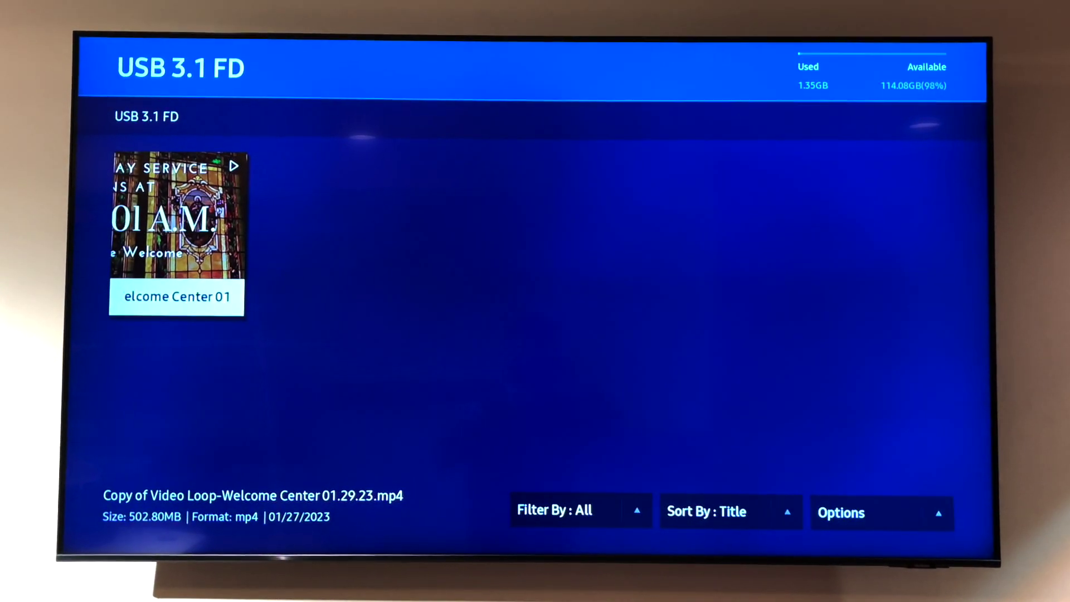
key("Return")
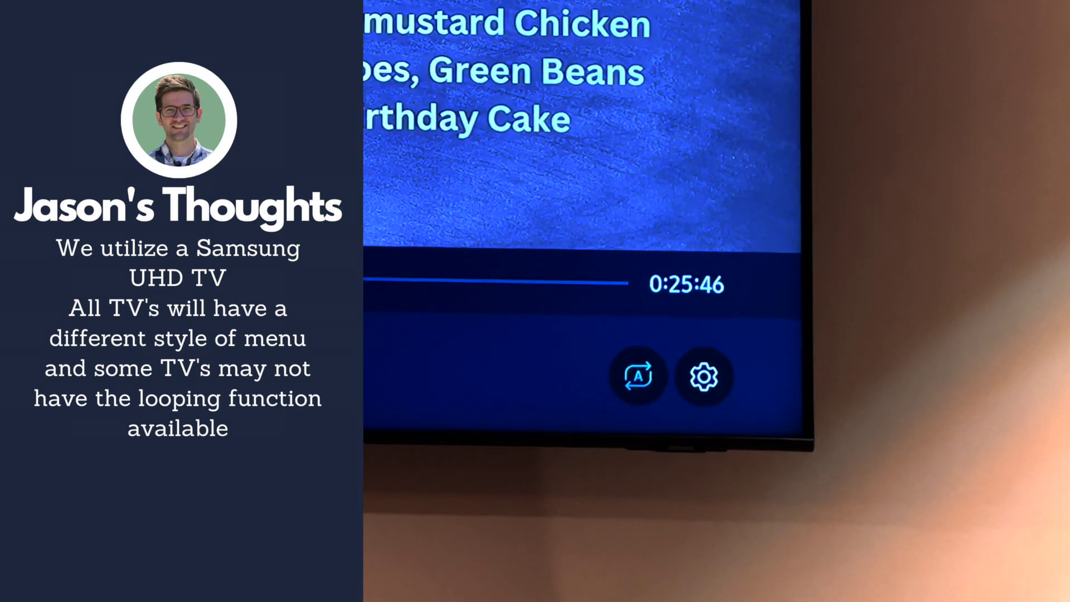
- Cycle the TV's repeat mode through One and Off back to Repeat All
key("Down")
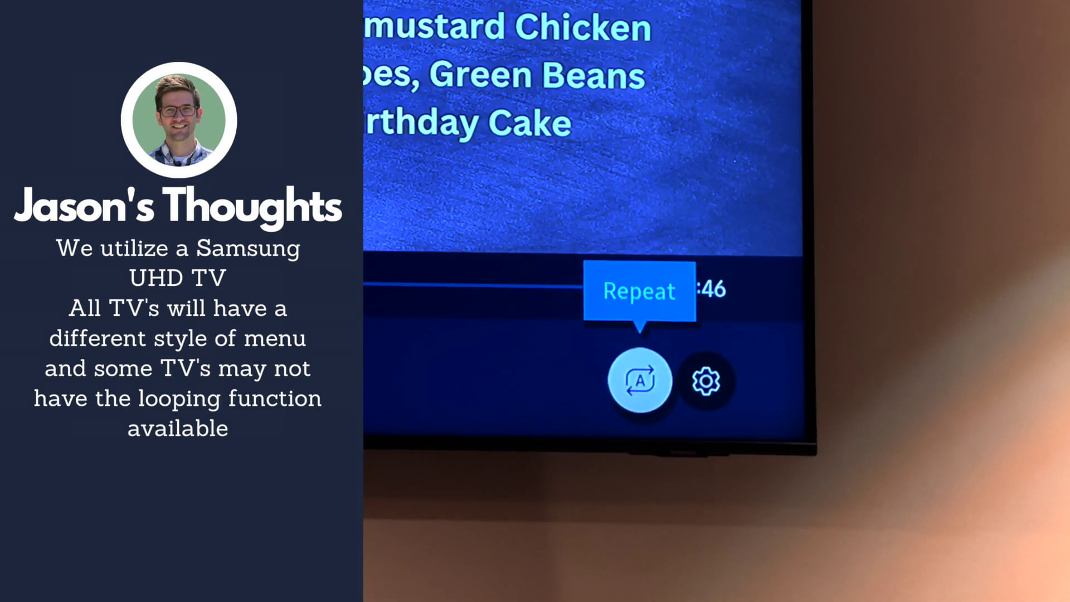
key("Return")
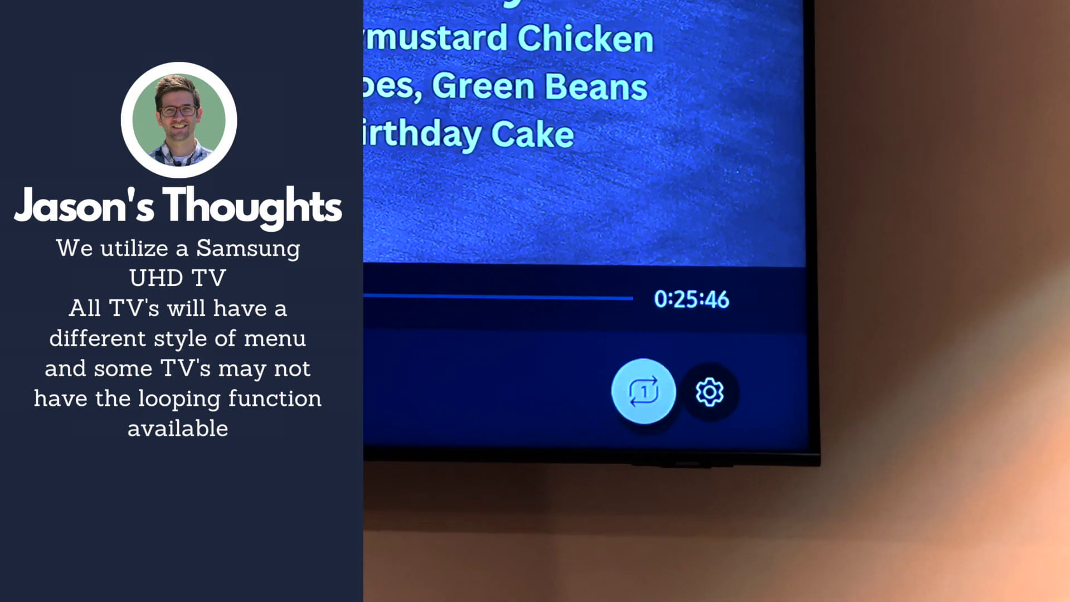
key("Return")
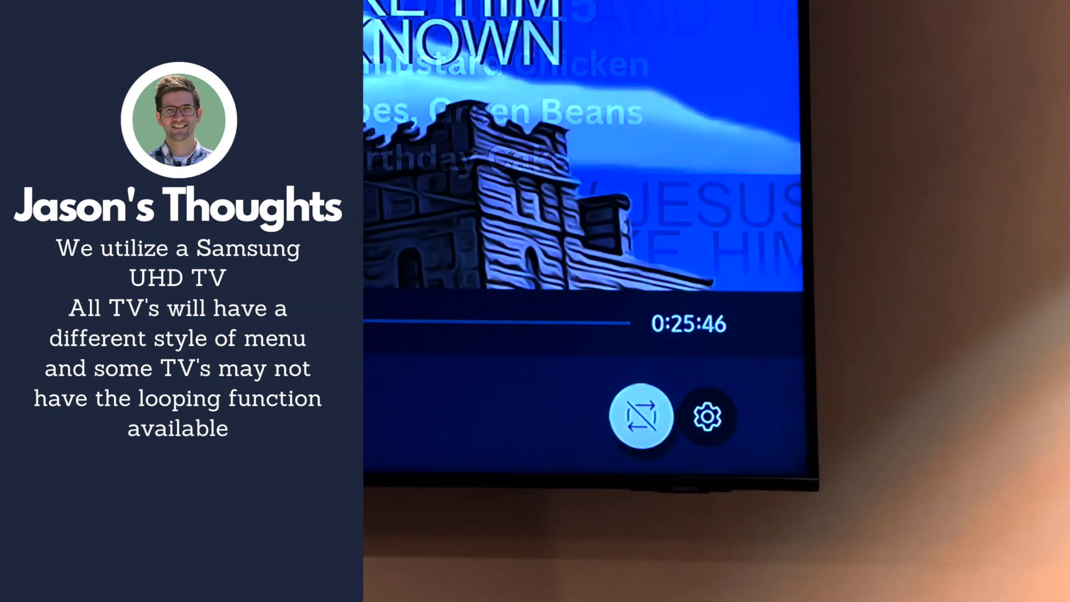
key("Return")
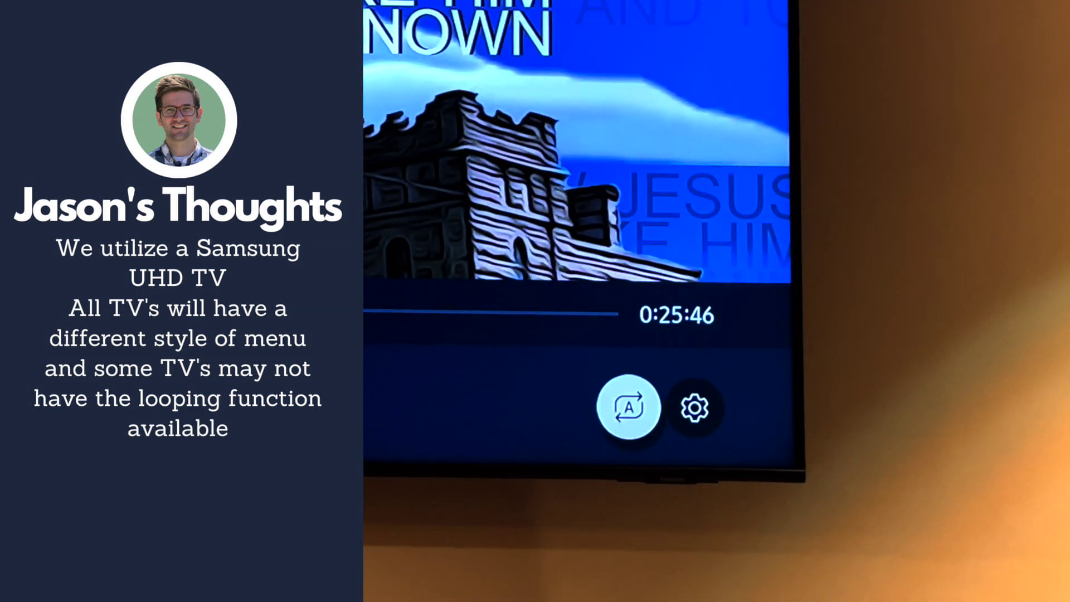